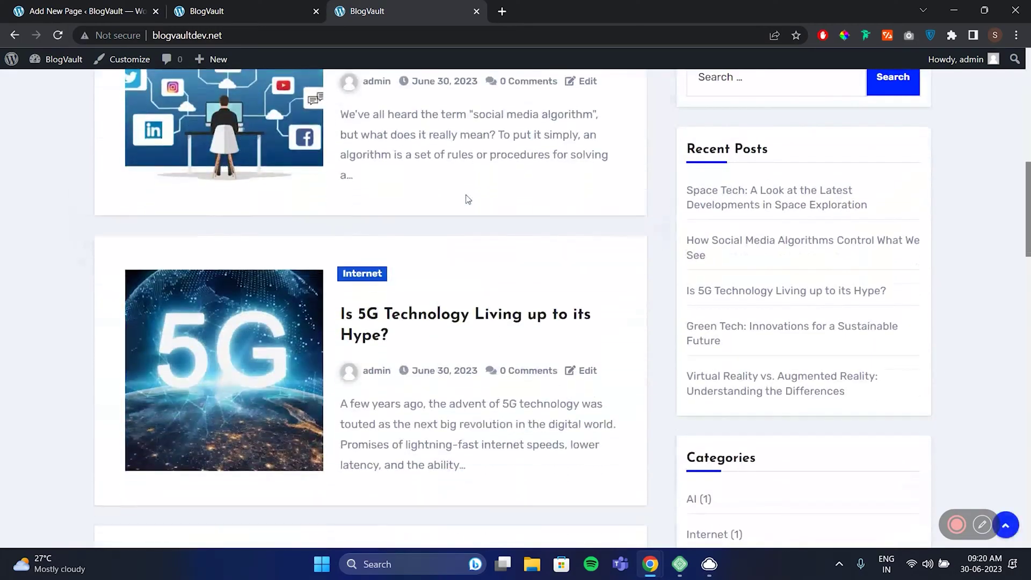
- Drag a heading widget from the widgets panel below 'Hello I'm Jacob Bryant'
scroll(465, 194, up, 6)
scroll(466, 199, up, 7)
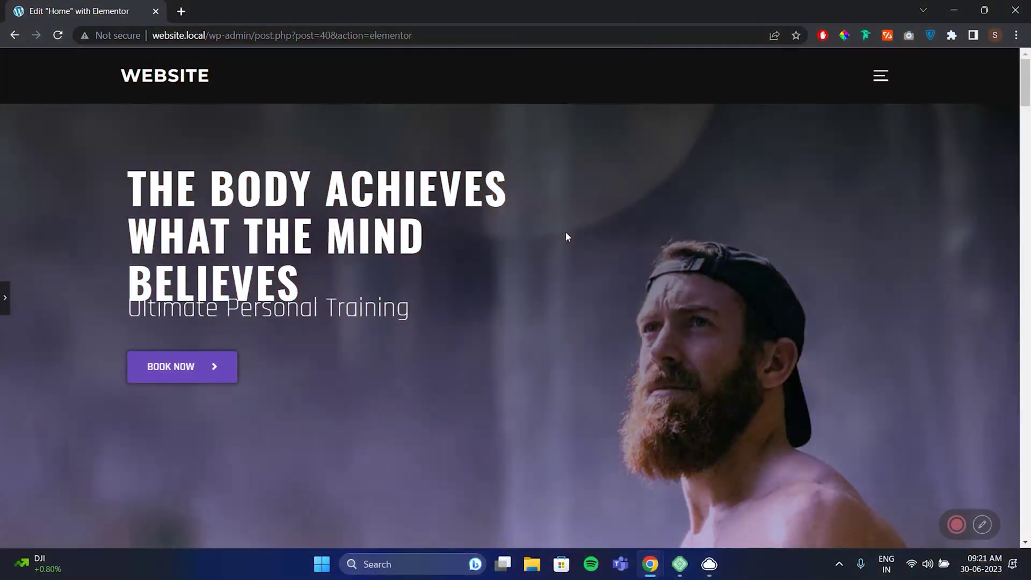
scroll(565, 236, down, 10)
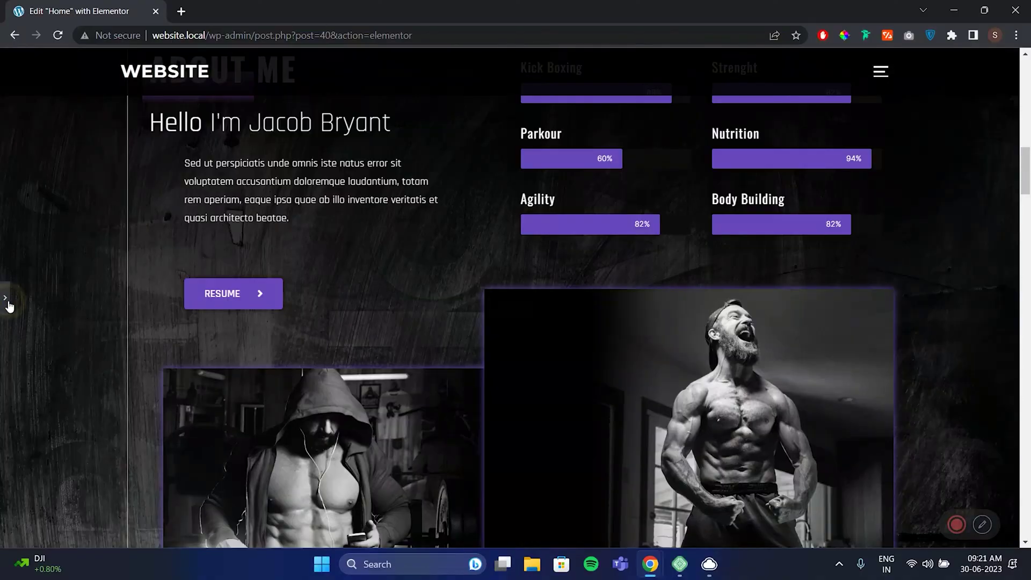
click(4, 297)
drag(136, 198, 371, 136)
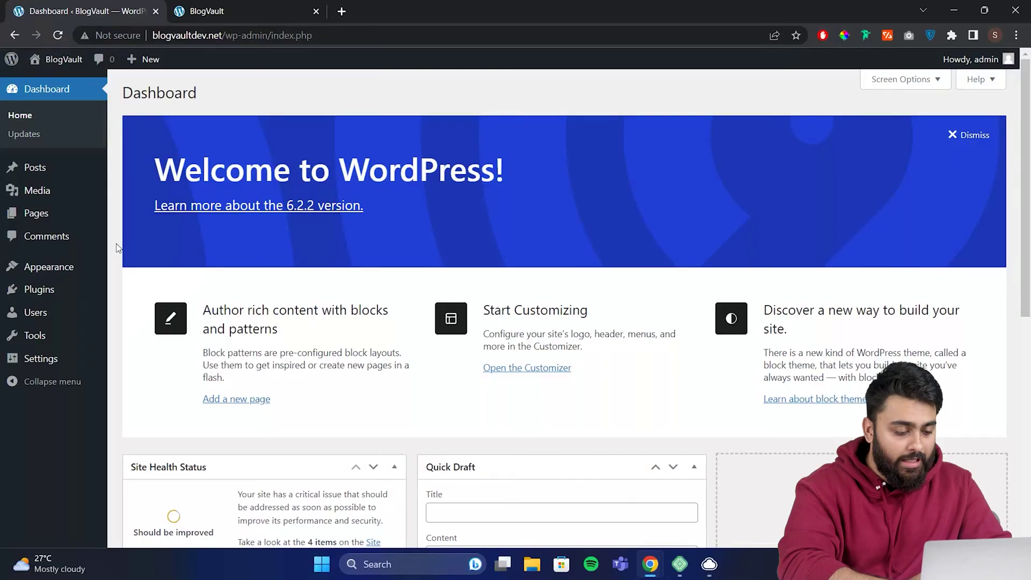
- Create a new page titled 'Blog Feed' and publish it
click(78, 218)
click(195, 93)
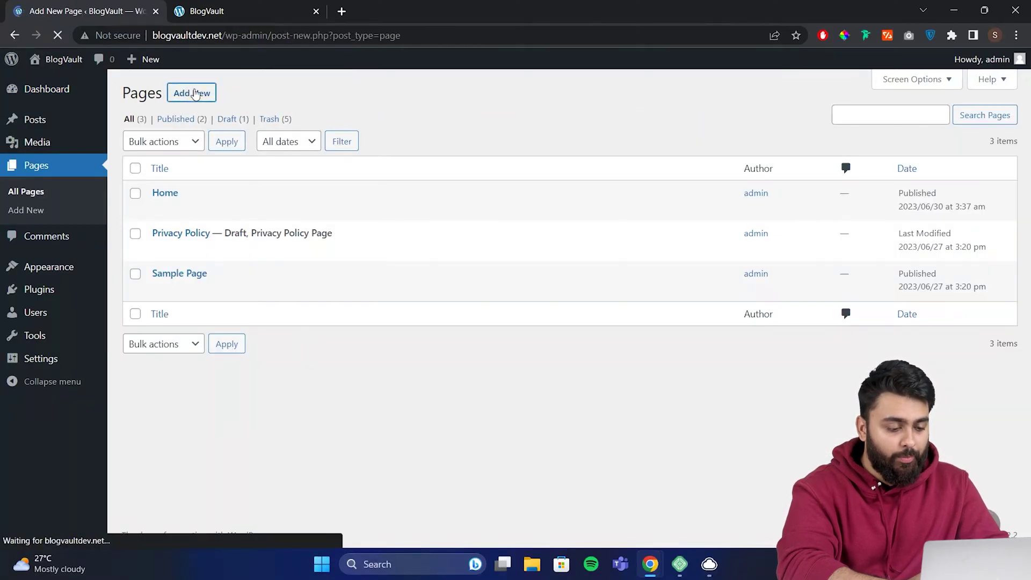
text(Blog Feed)
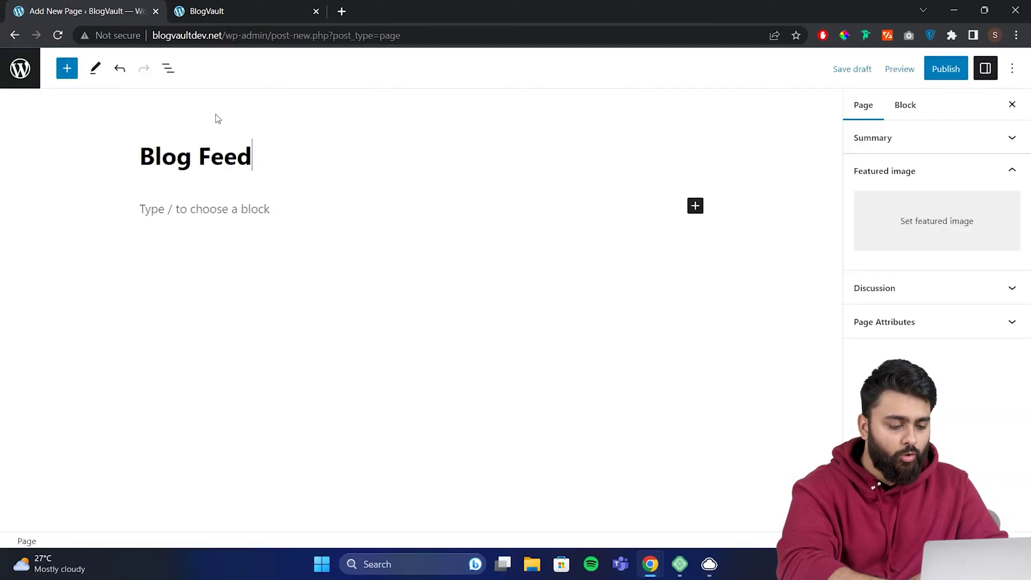
click(944, 71)
click(923, 69)
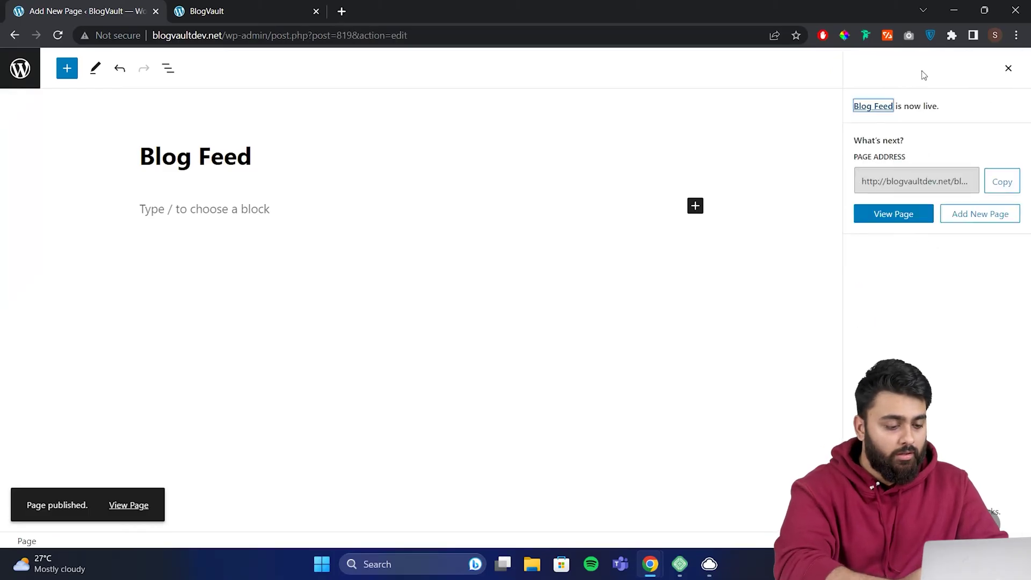
- View the published Blog Feed page live, then close it and return to All Pages
ctrl+click(131, 505)
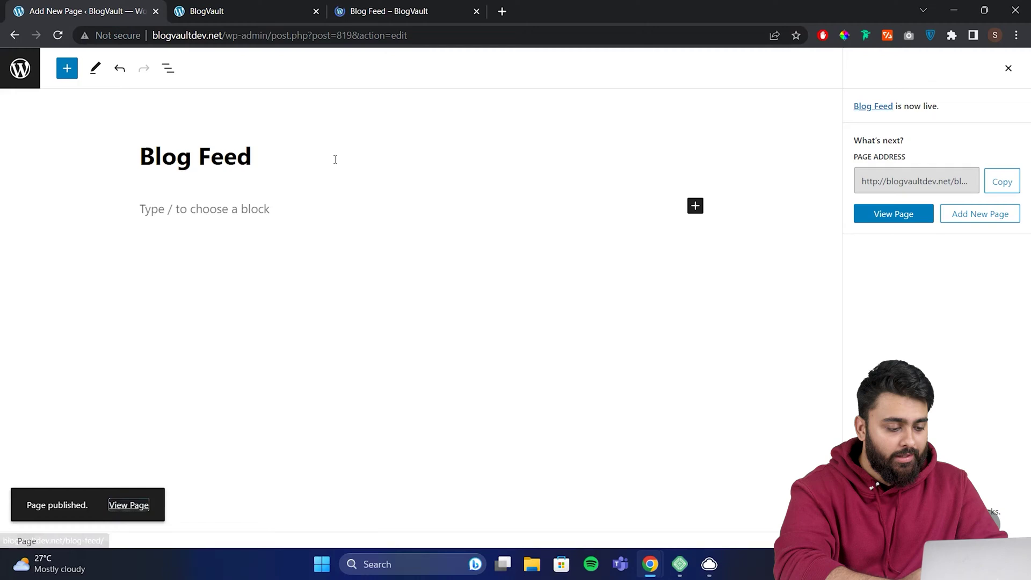
click(379, 6)
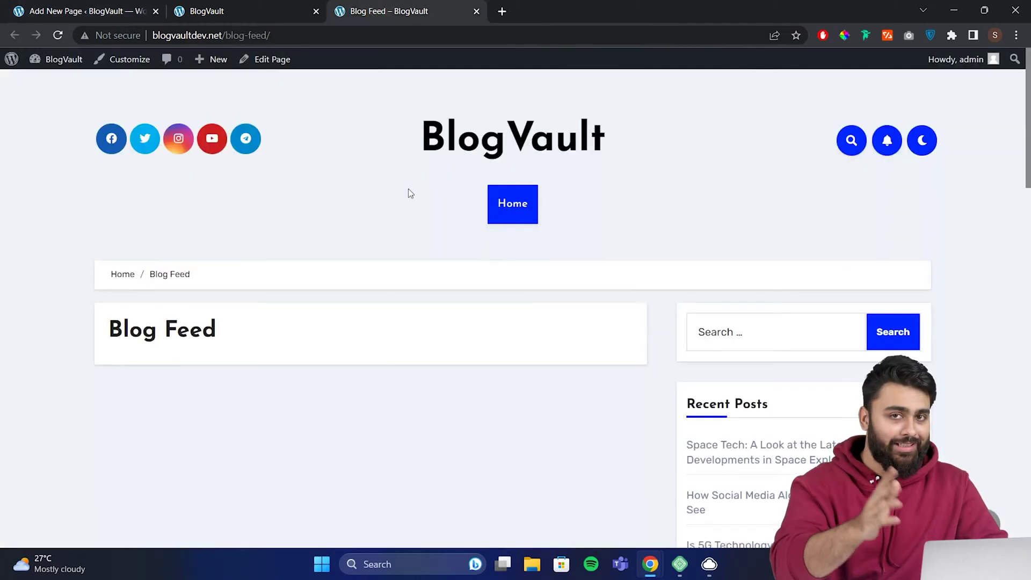
key(ctrl+w)
click(16, 65)
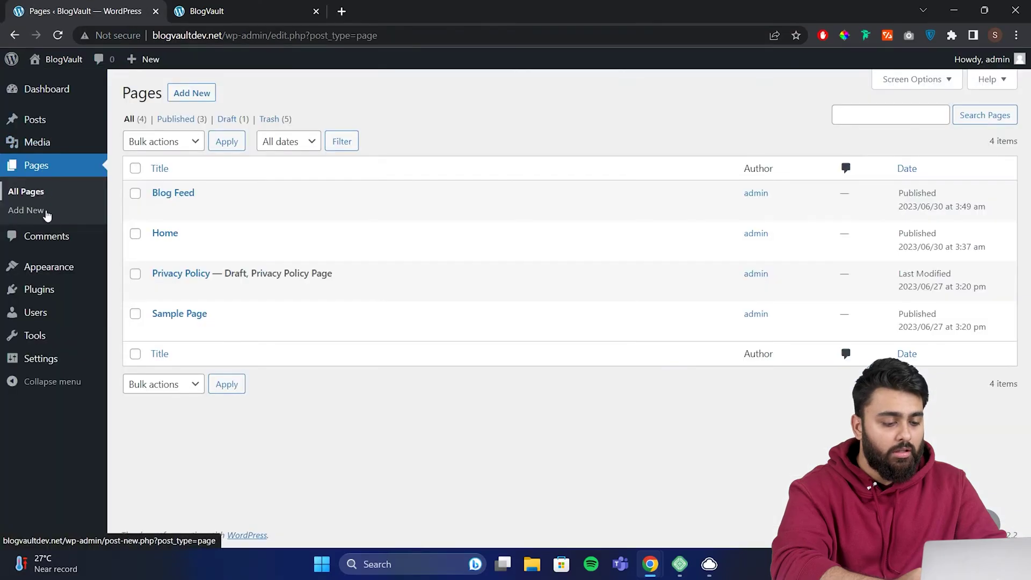
- Set Reading to static homepage Home, posts page Blog Feed, 20 posts, excerpt feeds, and save
mouse_move(59, 365)
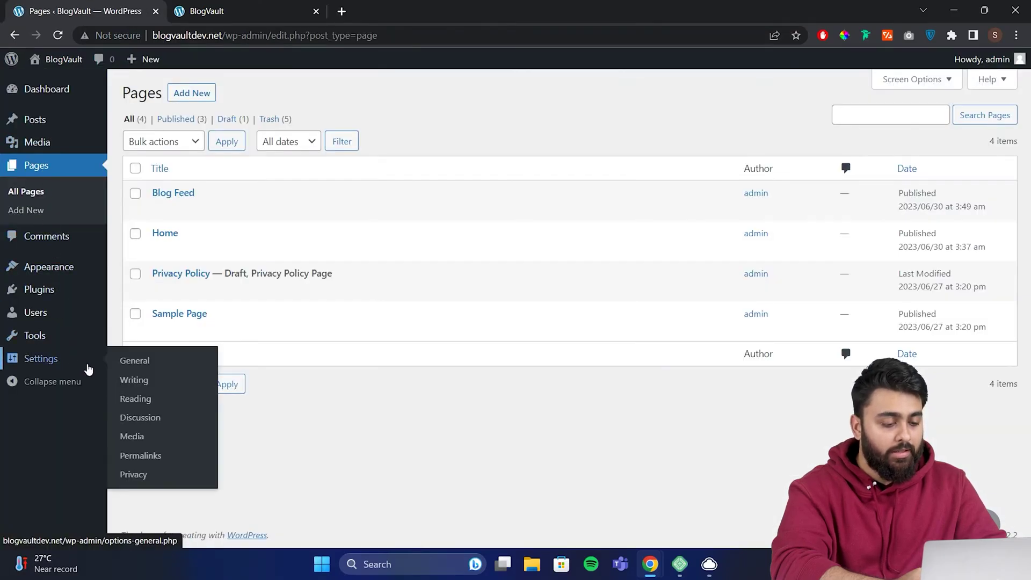
click(171, 406)
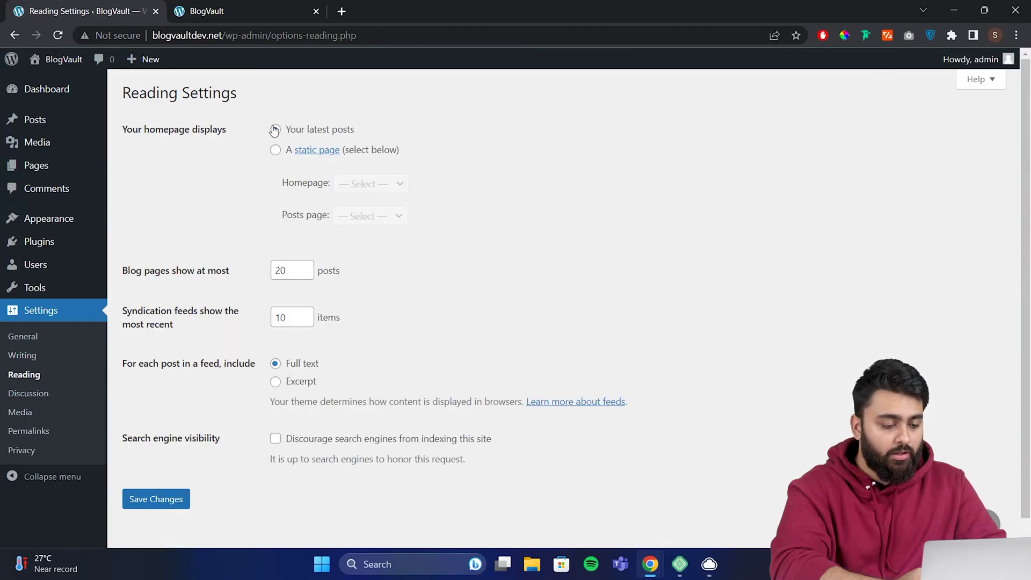
click(276, 150)
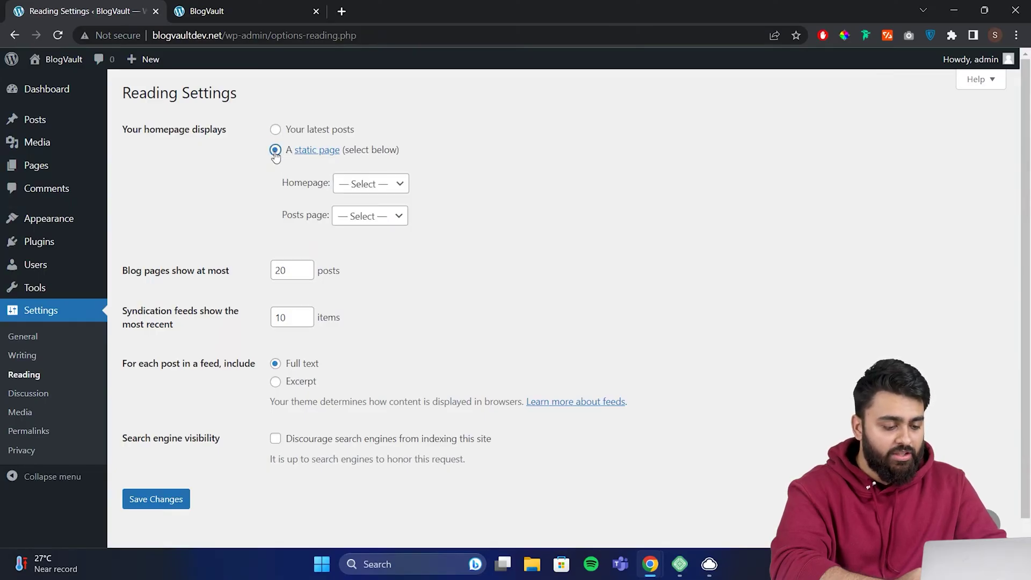
click(383, 194)
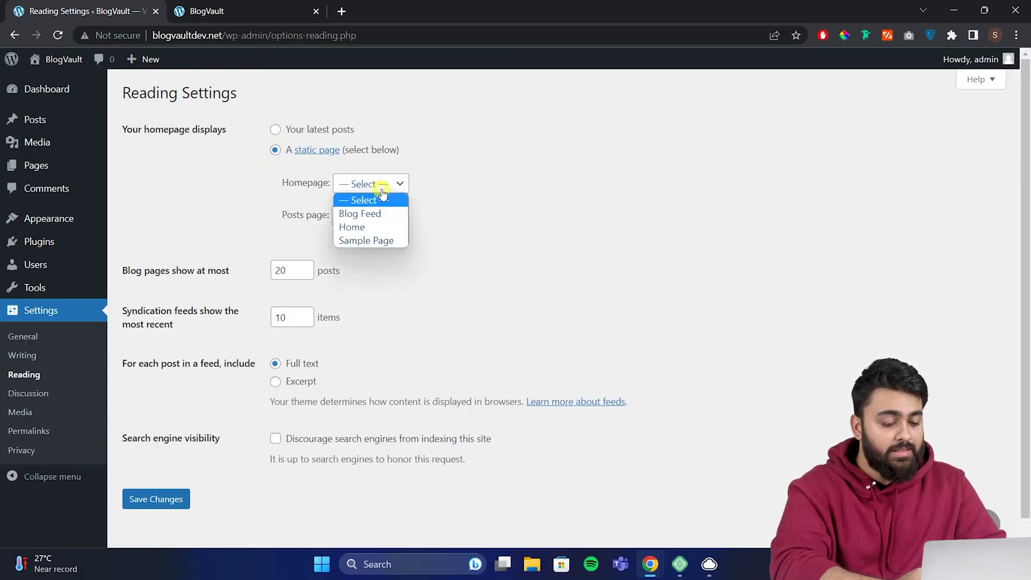
click(380, 227)
click(389, 224)
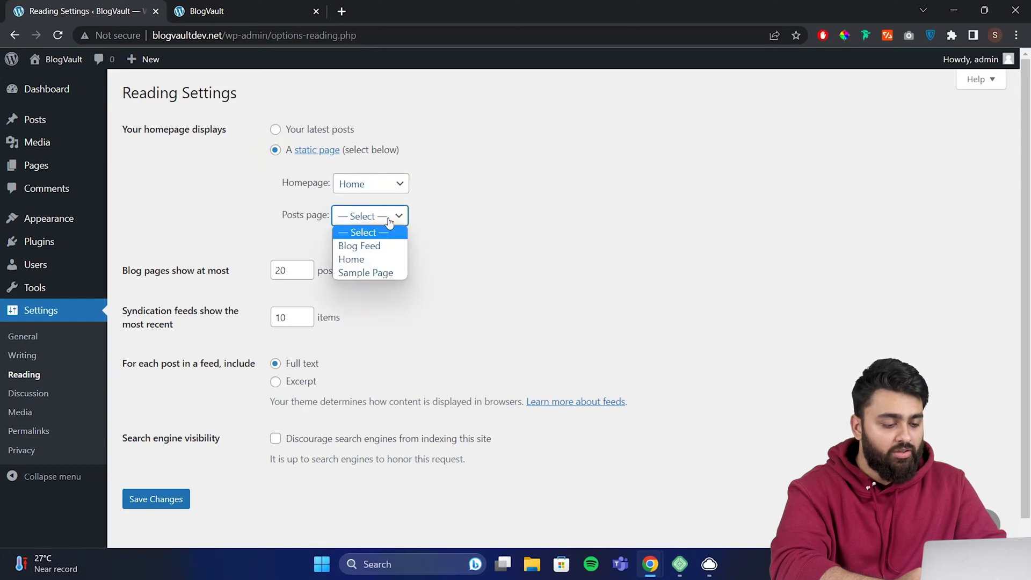
click(383, 247)
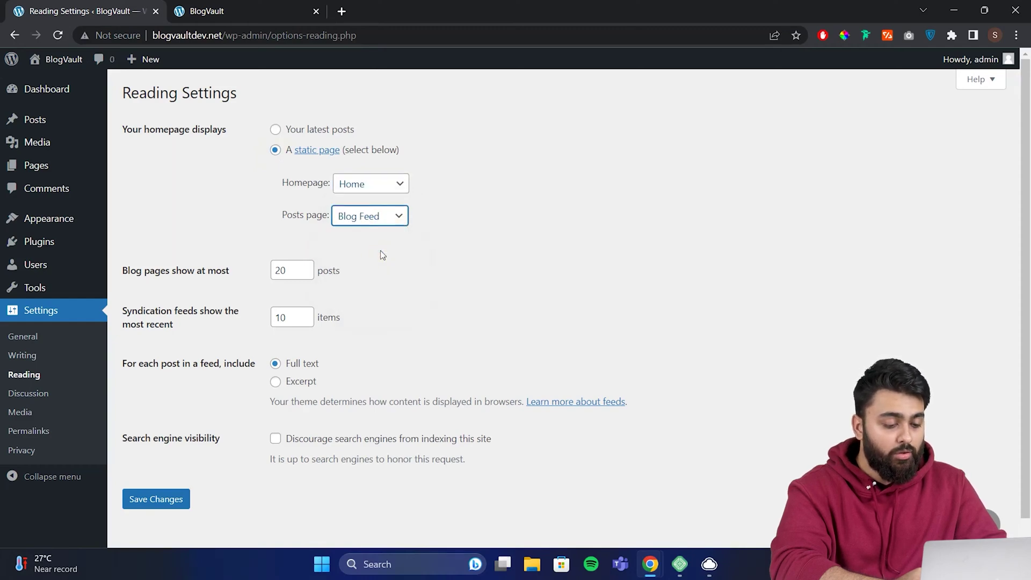
click(293, 270)
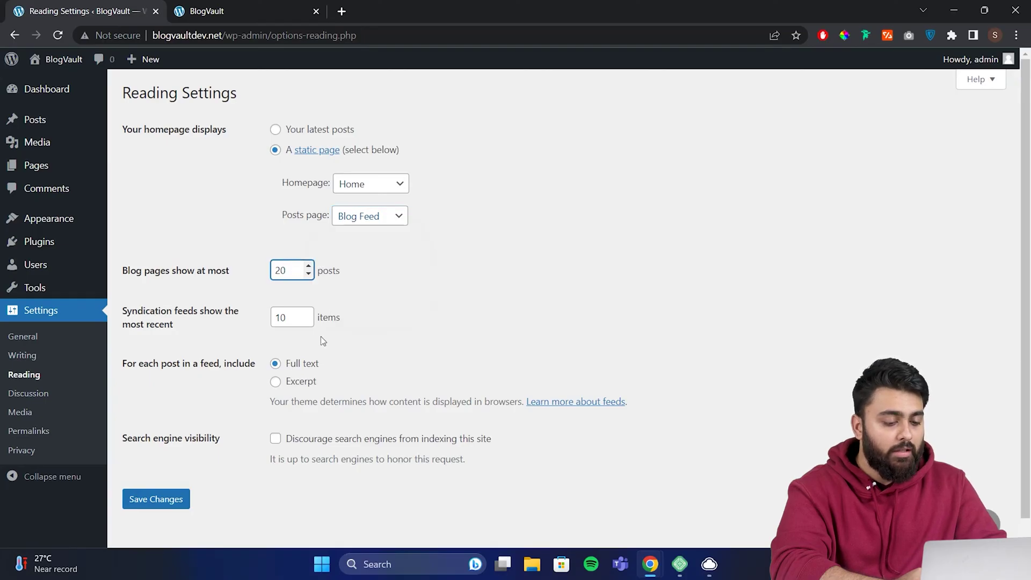
click(292, 384)
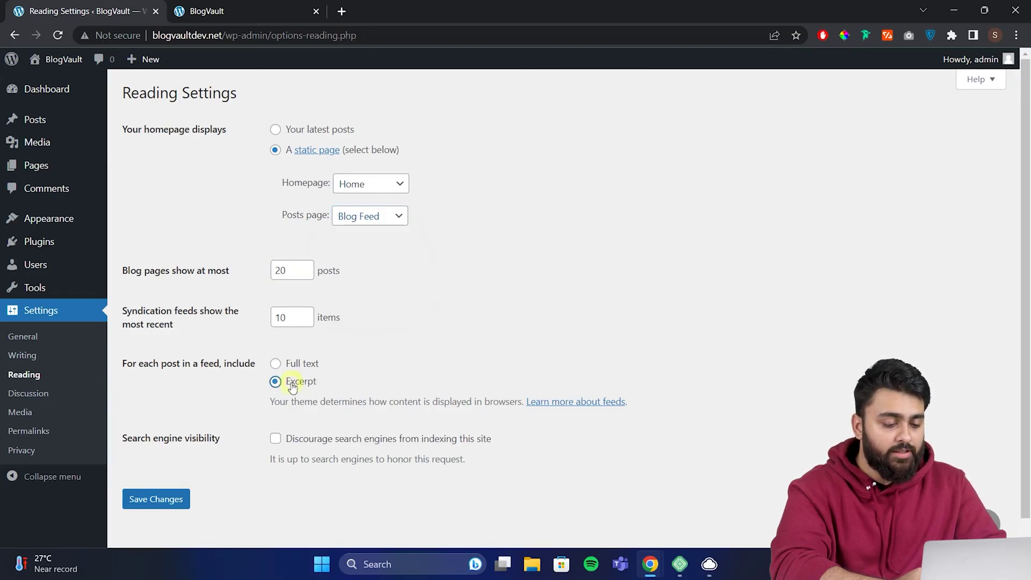
click(174, 501)
- View the Blog Feed posts page live from All Pages and scroll its posts
mouse_move(104, 170)
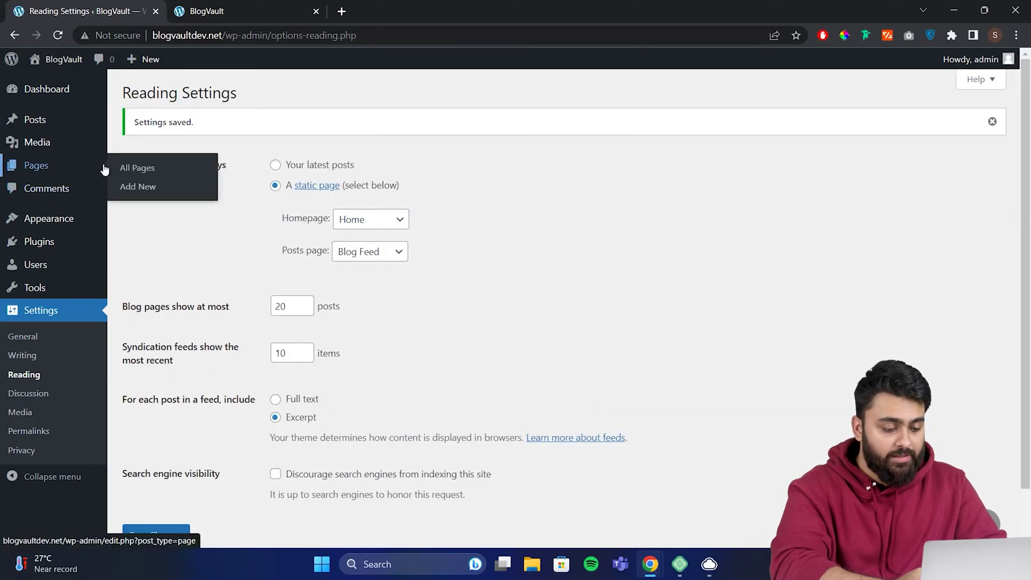
click(185, 169)
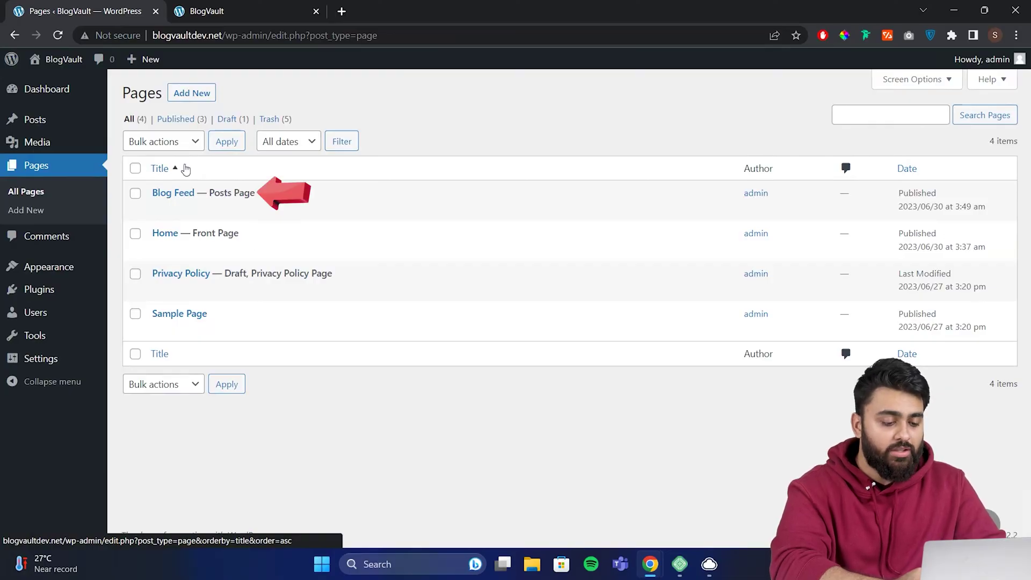
drag(209, 193, 250, 193)
ctrl+click(255, 213)
click(402, 10)
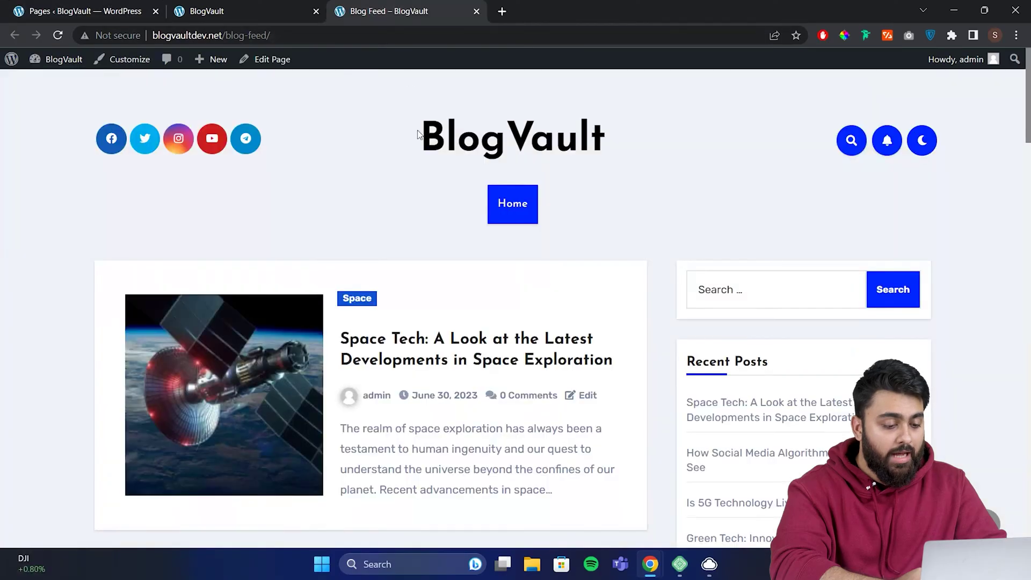
scroll(417, 130, down, 6)
scroll(418, 130, down, 4)
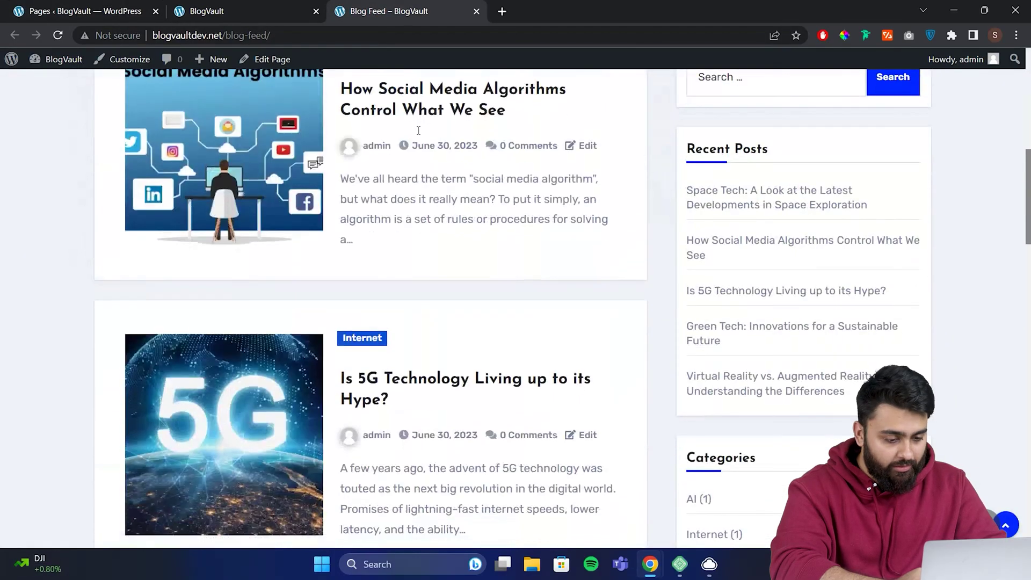
scroll(419, 130, up, 10)
- Open the site's Home page from the menu and scroll through it
click(509, 210)
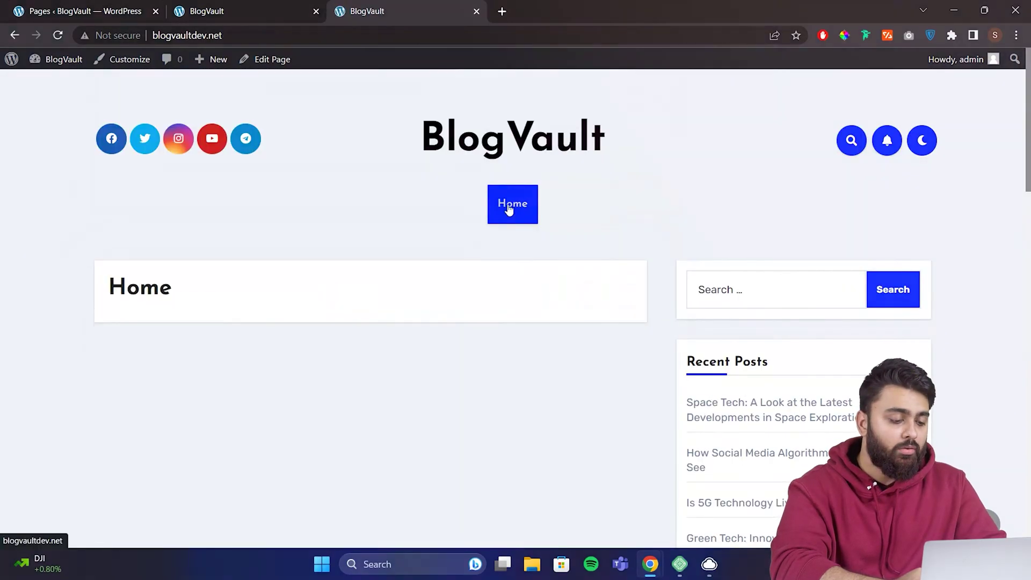
scroll(451, 200, down, 11)
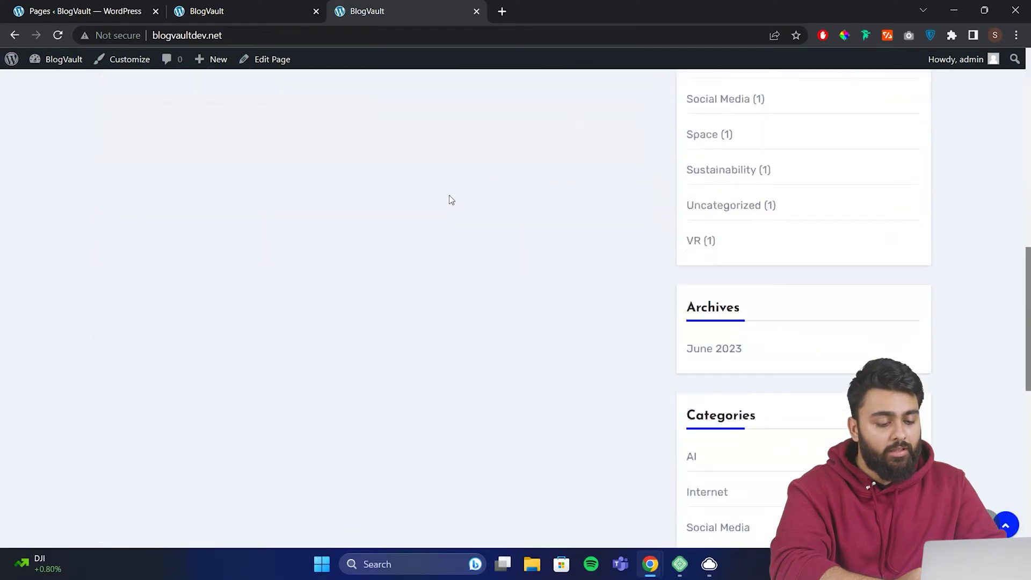
scroll(452, 200, up, 2)
scroll(451, 200, up, 9)
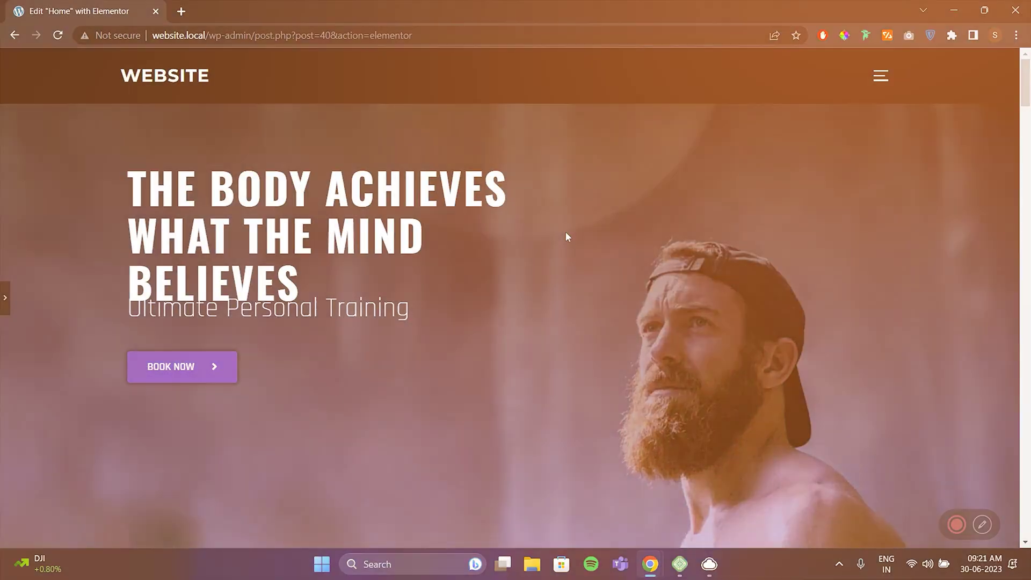
- Place a heading widget under the 'Hello I'm Jacob Bryant' text
scroll(565, 236, down, 6)
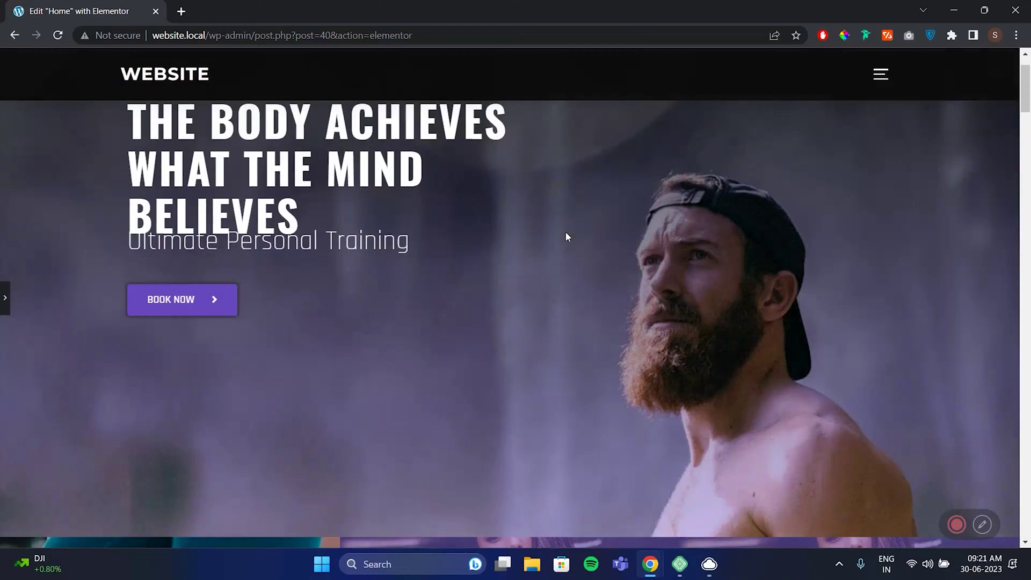
scroll(566, 236, down, 10)
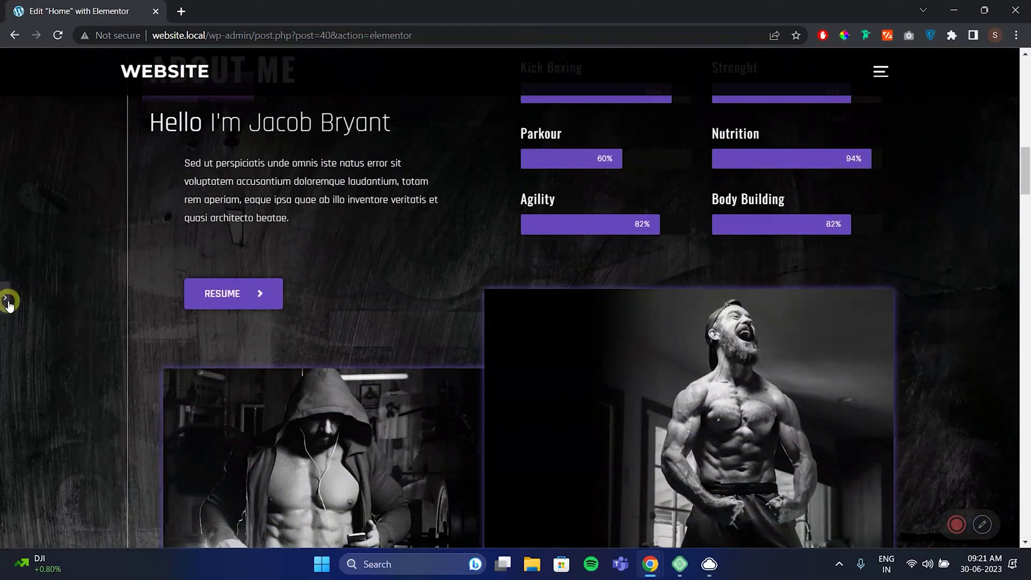
click(5, 298)
drag(148, 201, 318, 161)
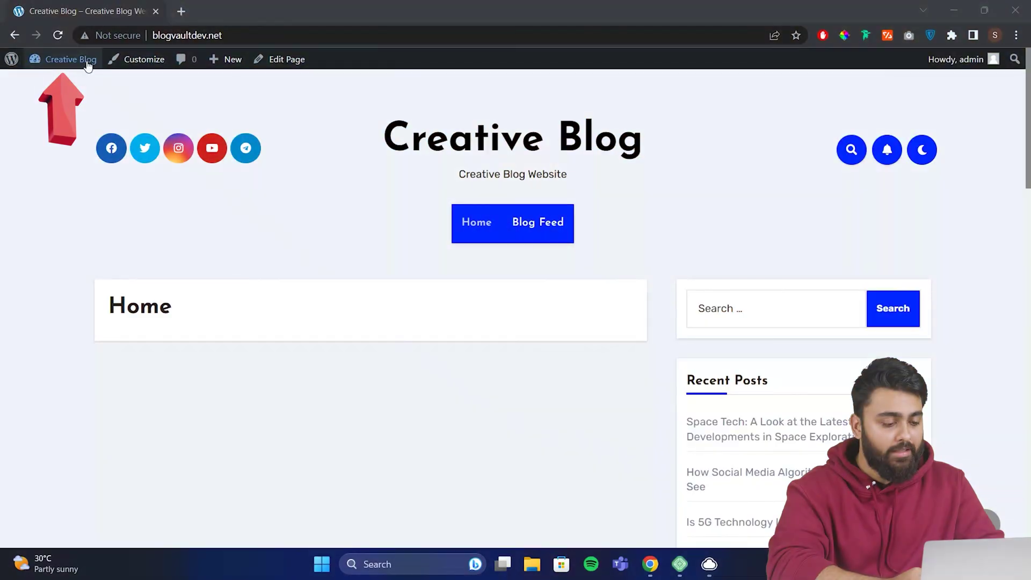
- Install and activate the Elementor Website Builder plugin from Plugins > Add New
mouse_move(88, 65)
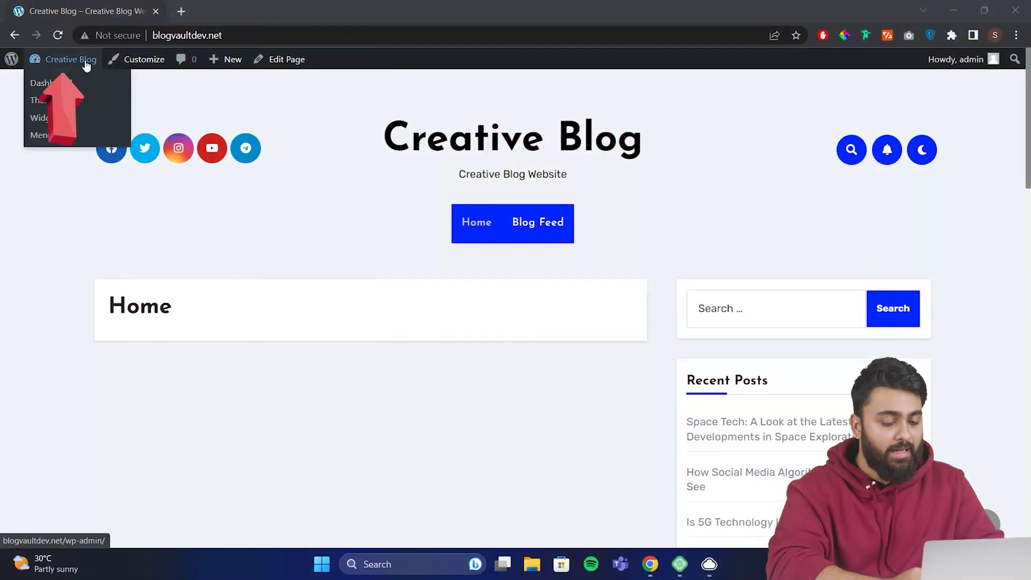
click(84, 84)
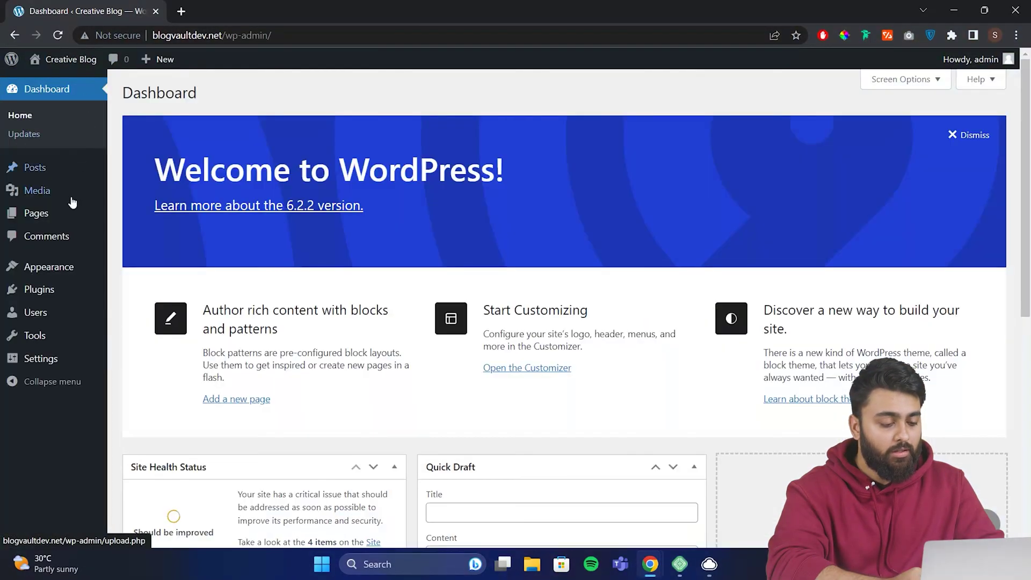
mouse_move(64, 290)
click(188, 319)
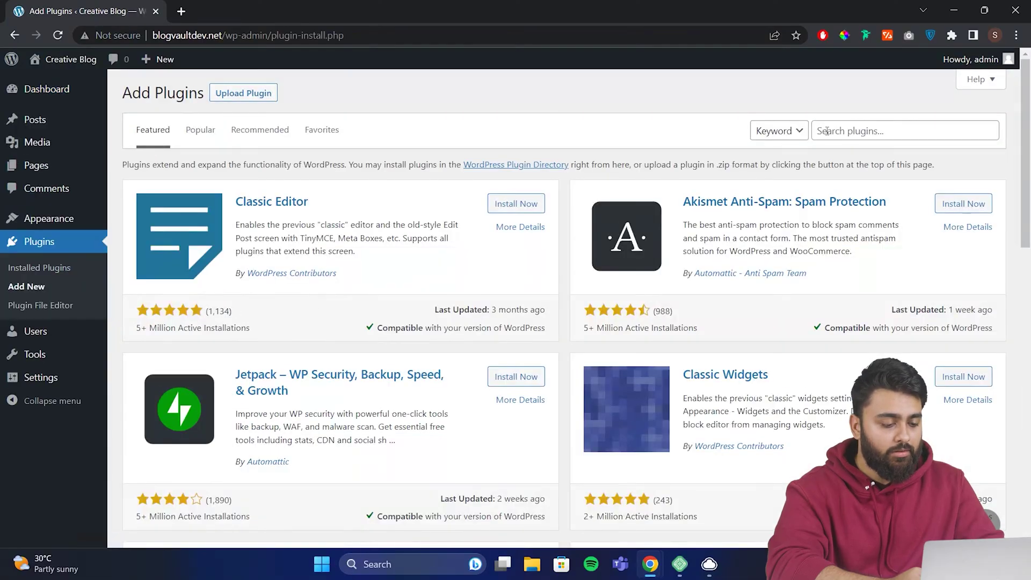
click(828, 131)
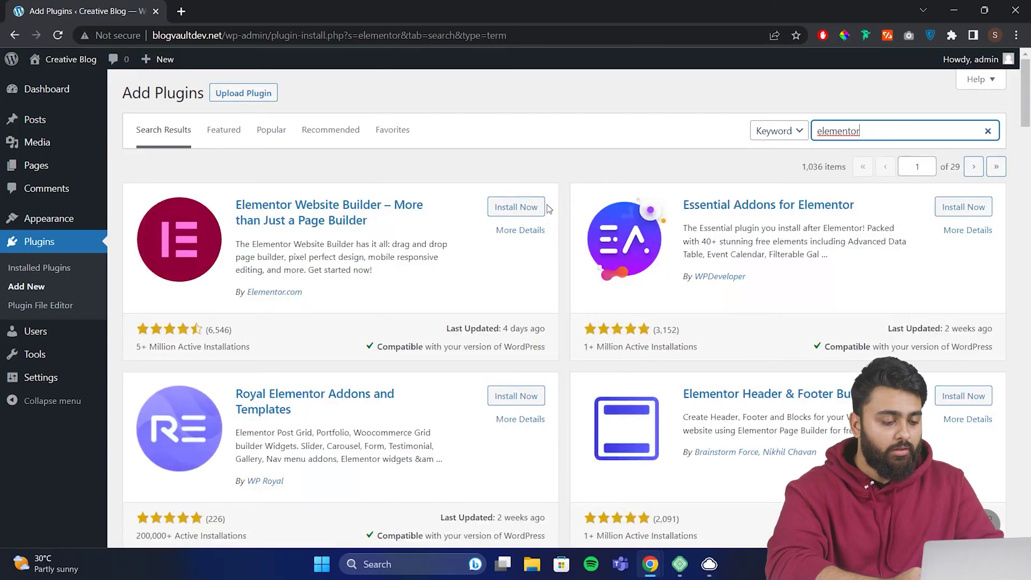
click(529, 208)
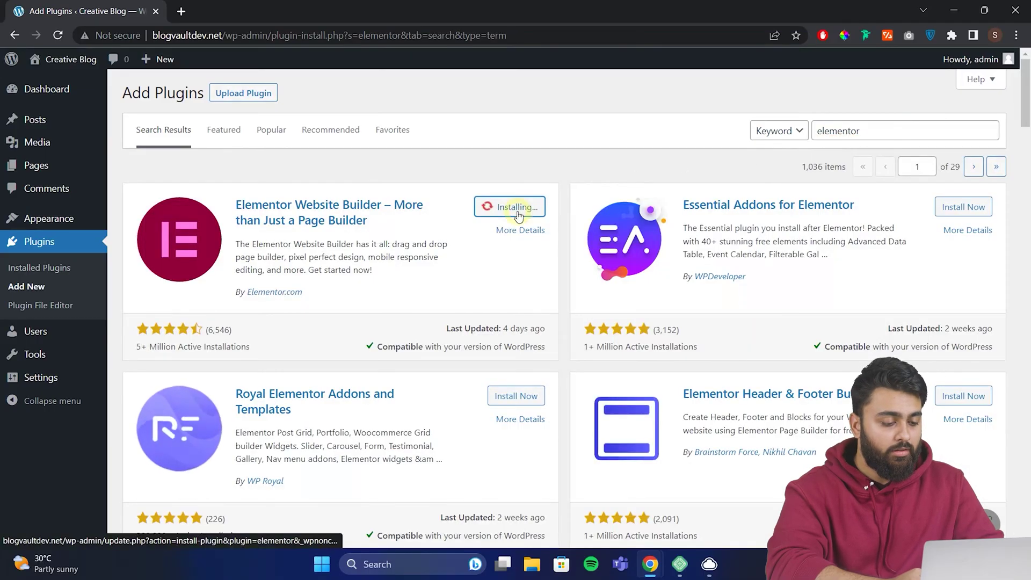
click(540, 208)
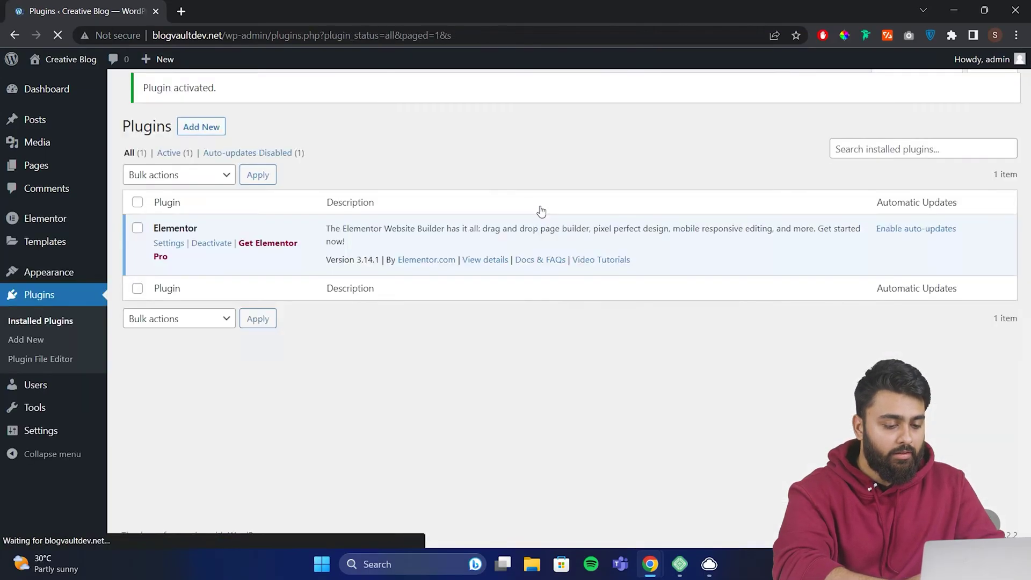
- Open the Home page in the Elementor editor
mouse_move(79, 163)
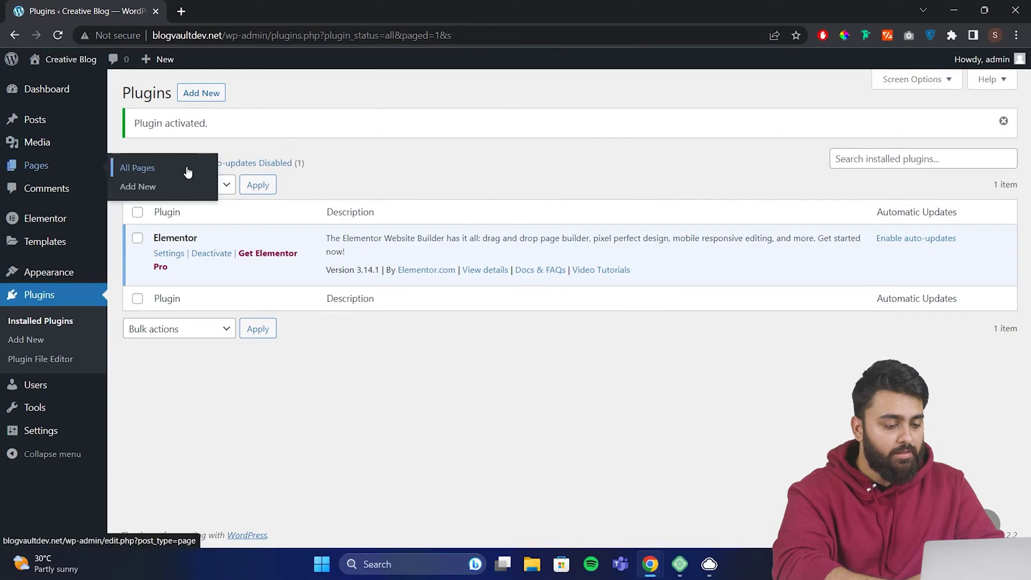
click(186, 168)
click(171, 238)
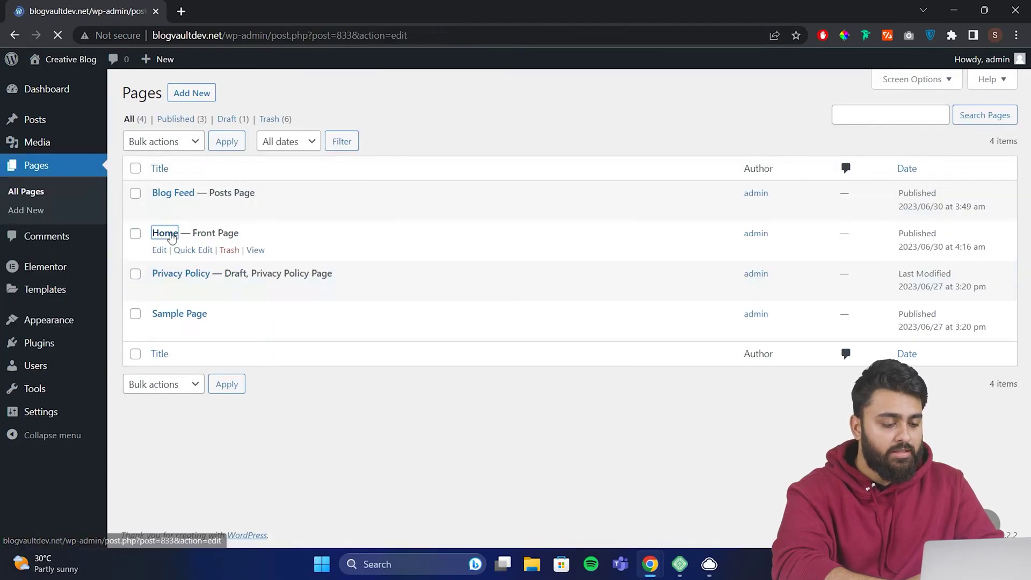
click(254, 75)
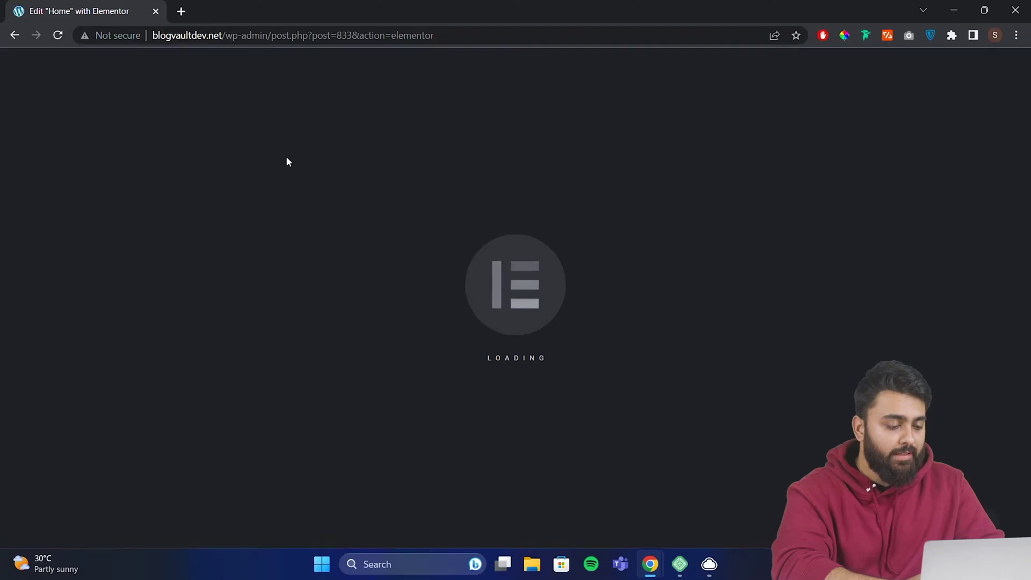
scroll(344, 220, down, 3)
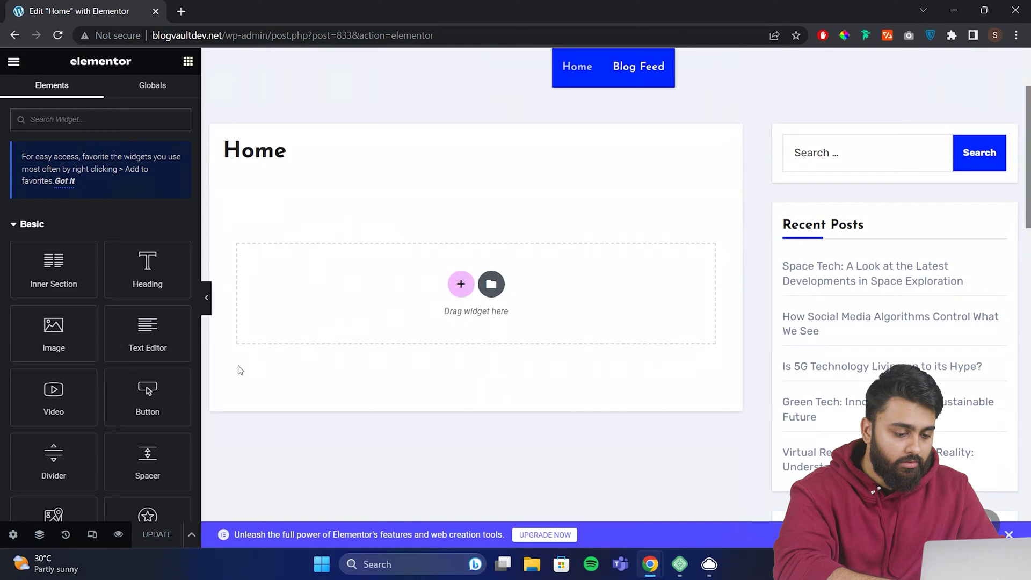
- Set the Home page layout to Elementor Full Width in Page Settings
click(14, 535)
click(129, 472)
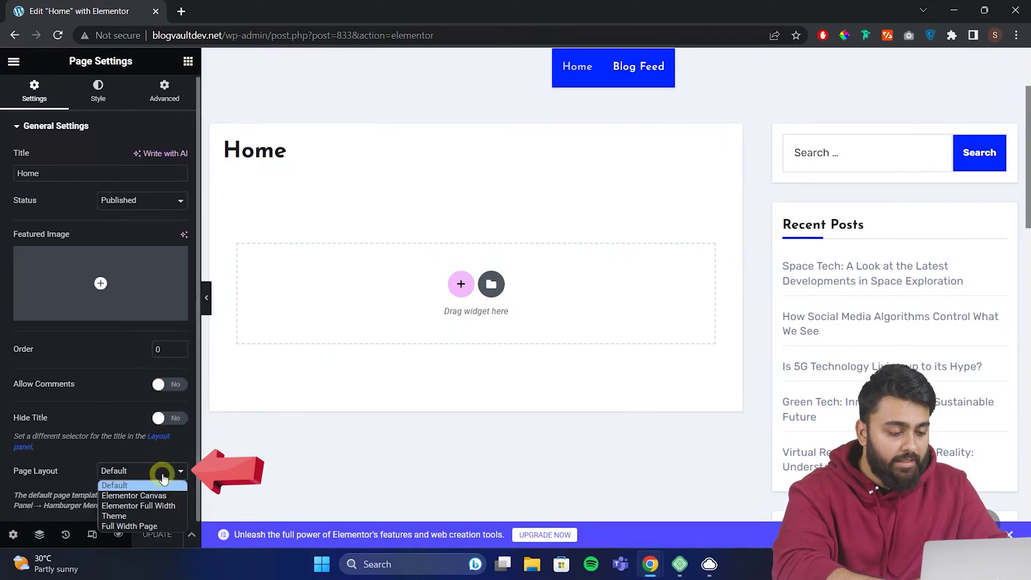
click(134, 473)
click(137, 471)
click(165, 506)
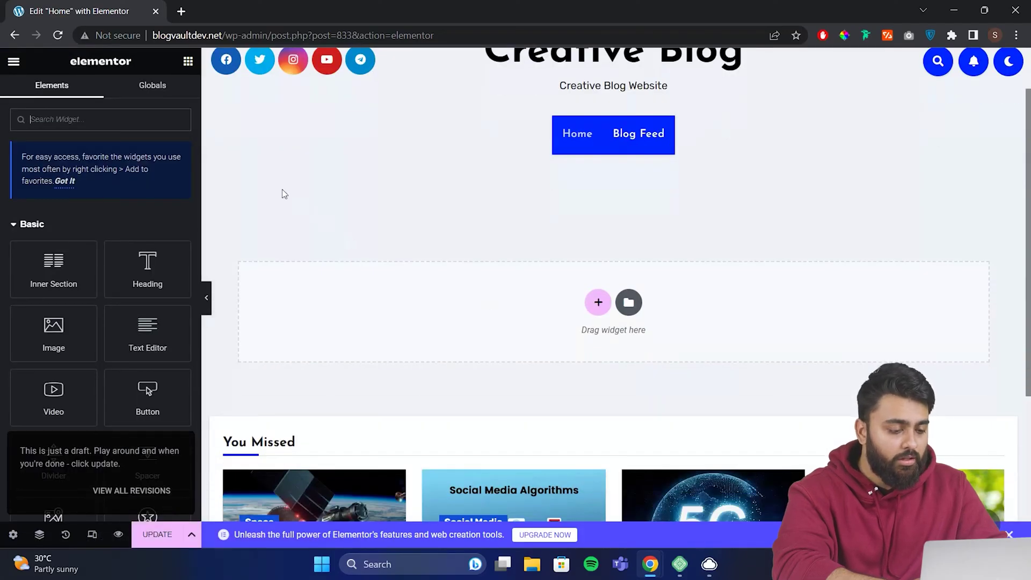
- Add a Heading widget reading 'Home' above the empty drop area and show its global colours
scroll(133, 208, down, 10)
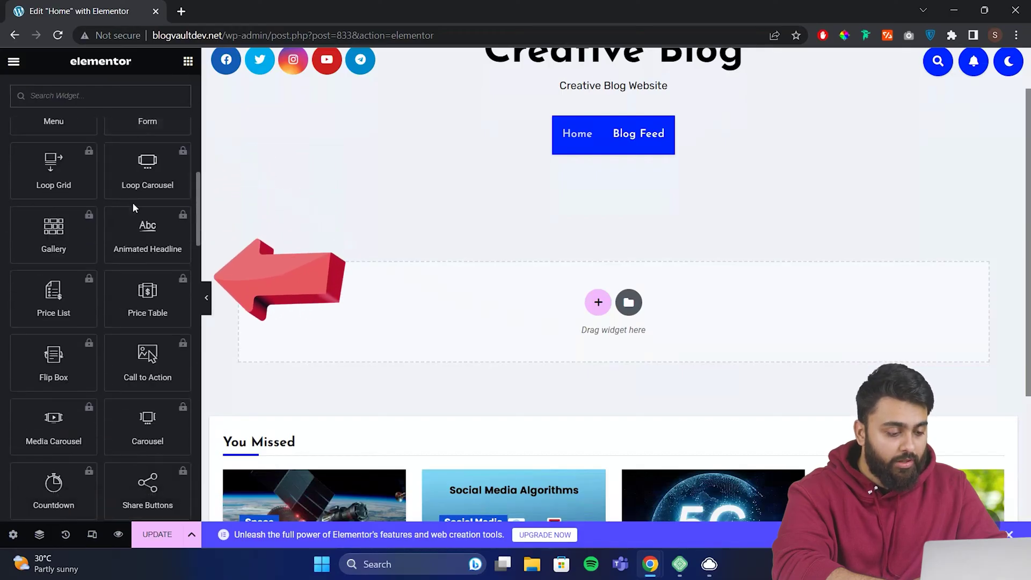
scroll(133, 207, up, 10)
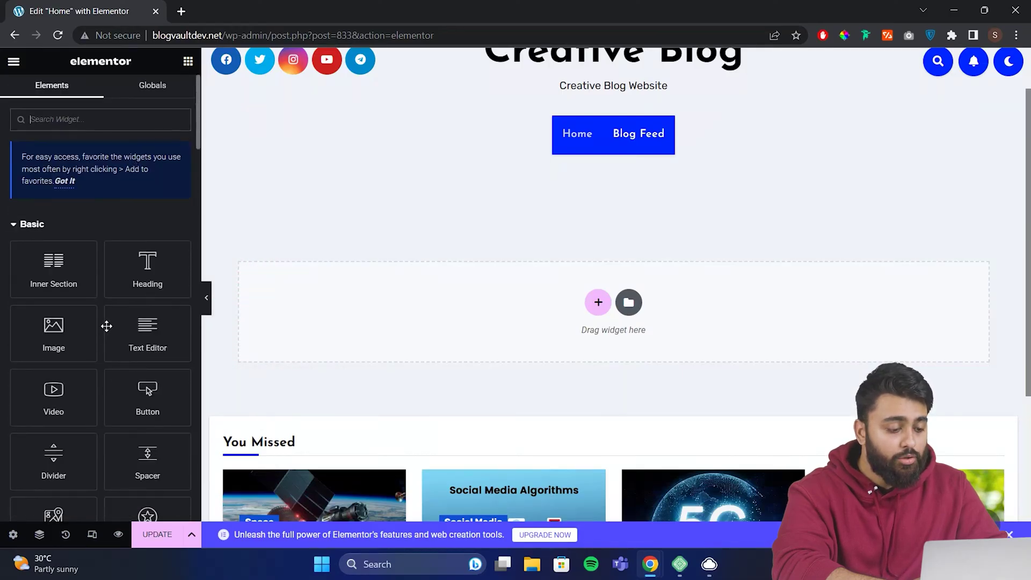
drag(147, 266, 525, 288)
key(ctrl+shift+Left)
key(ctrl+shift+Left)
key(ctrl+shift+Left)
key(ctrl+shift+Left)
key(ctrl+shift+Left)
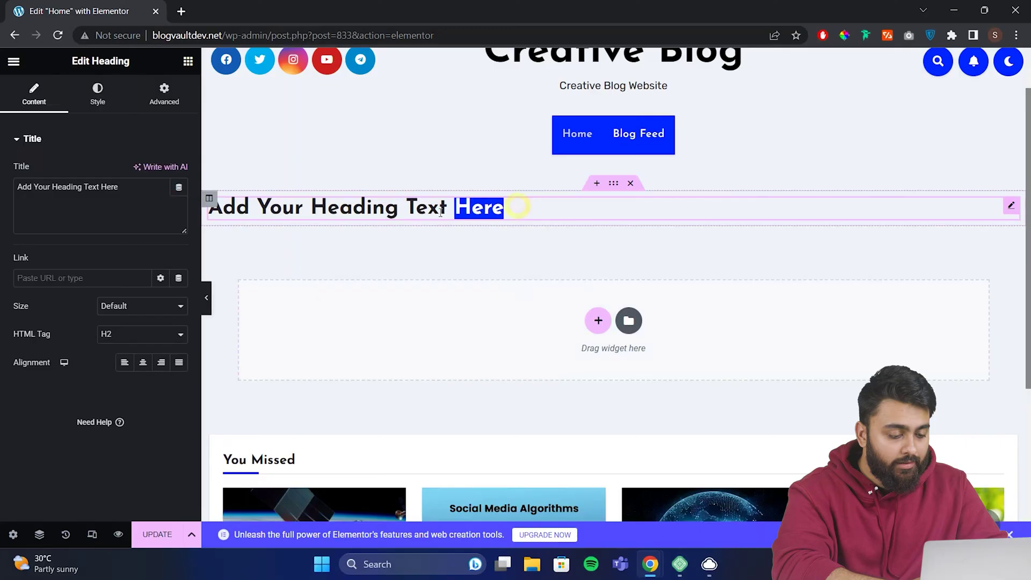
text(Home)
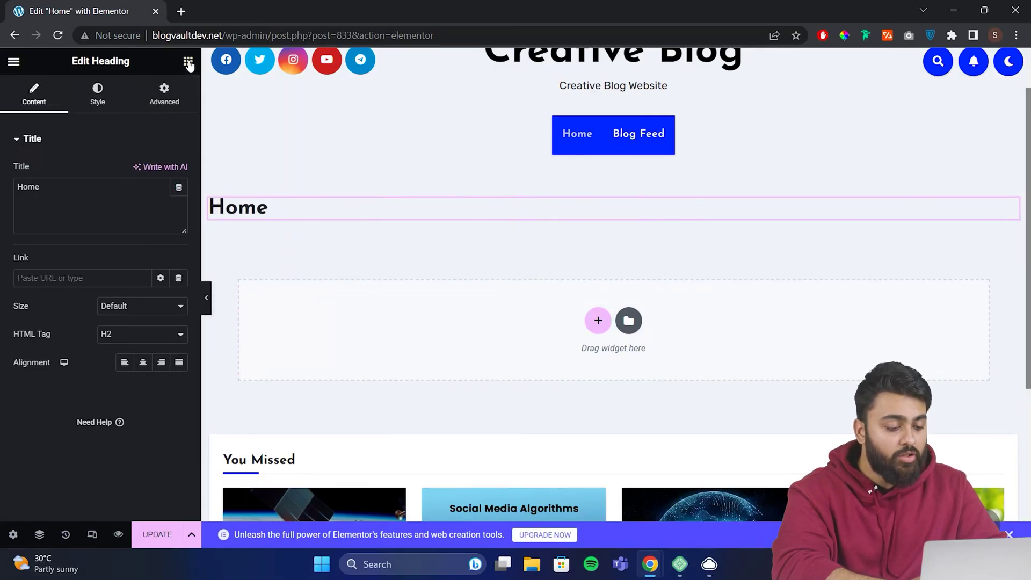
click(95, 92)
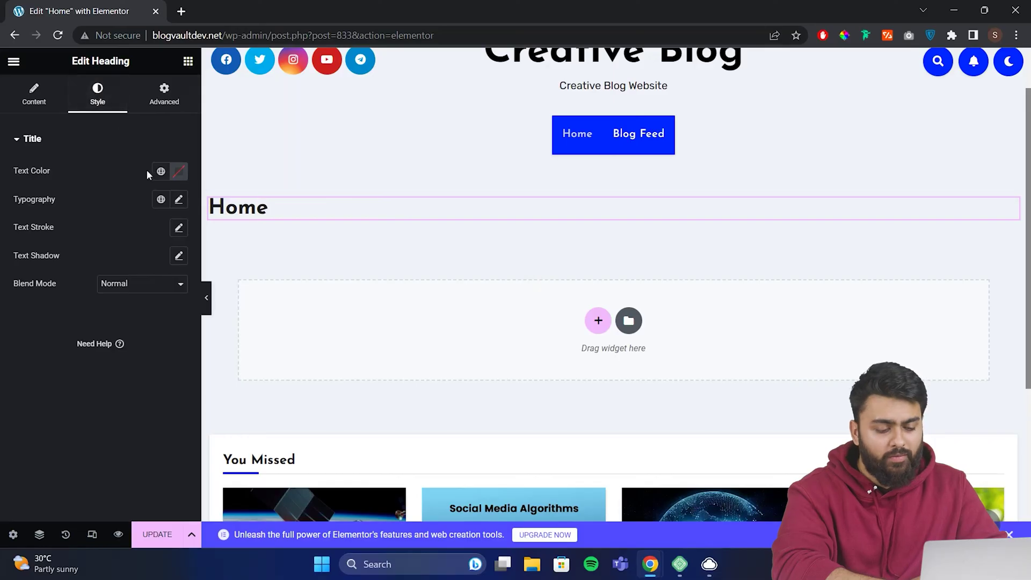
click(161, 173)
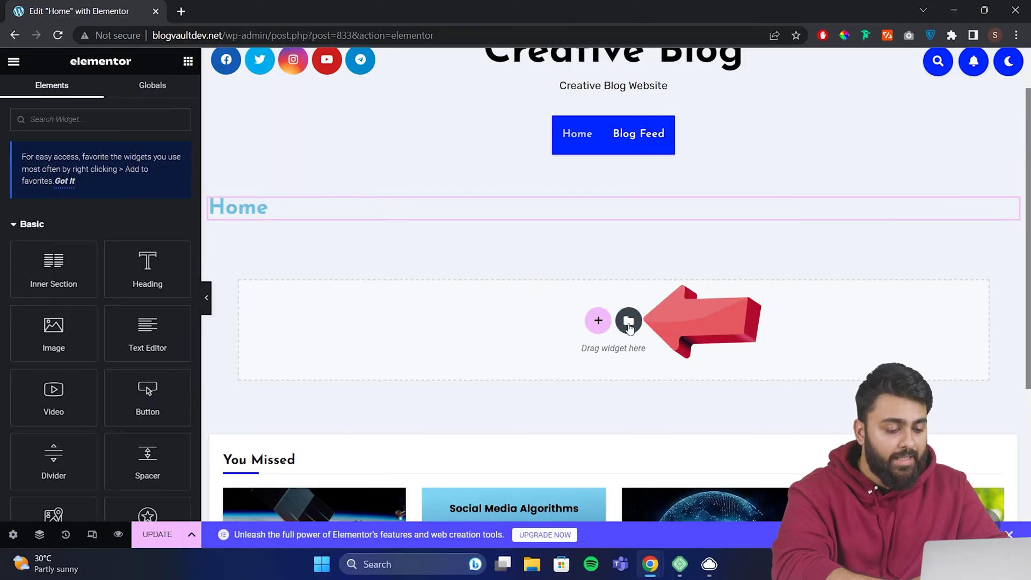
- Insert the Wireframe – Home 1 page template, found by searching 'home', with its page settings
click(628, 320)
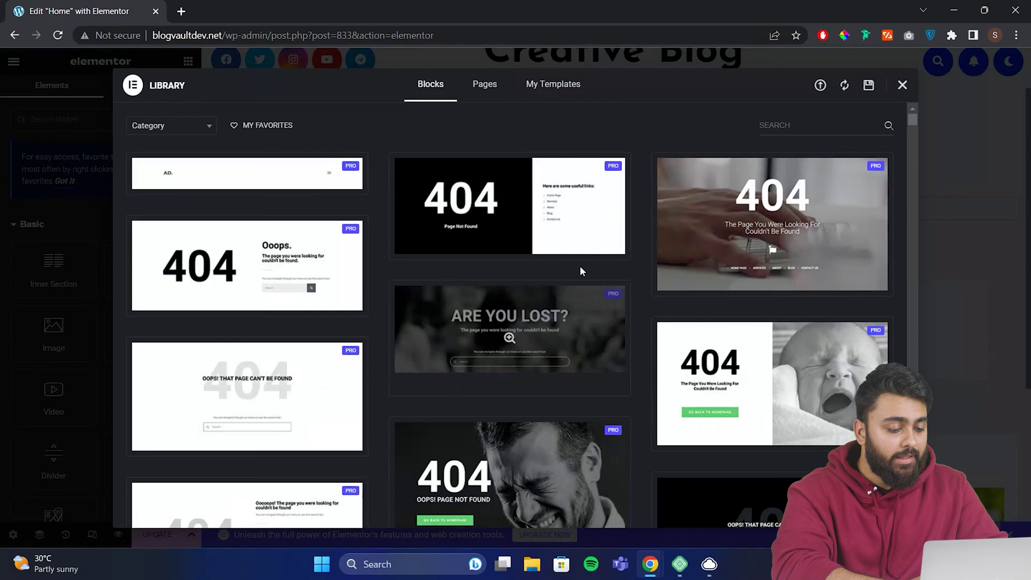
click(491, 96)
click(775, 129)
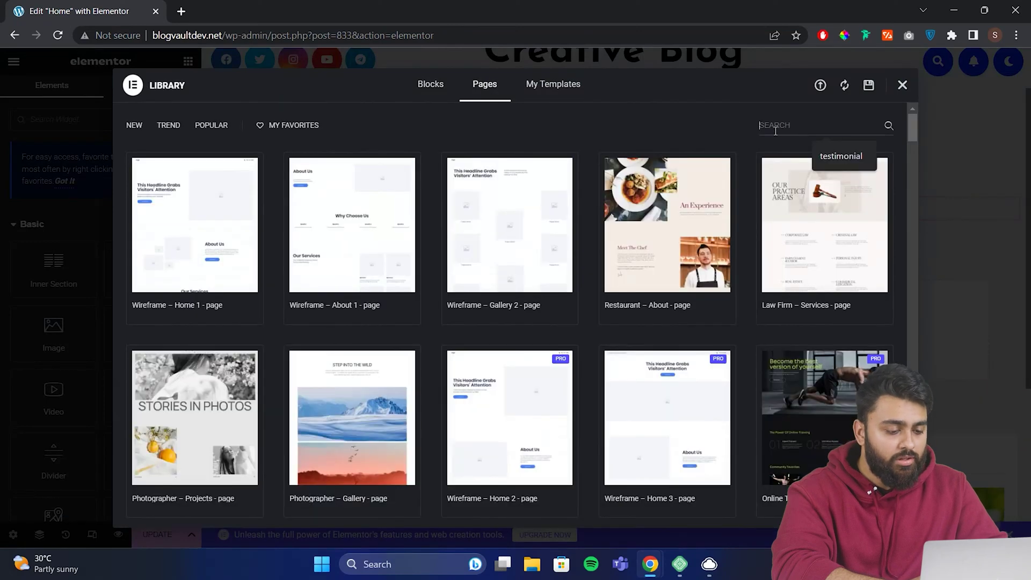
text(home)
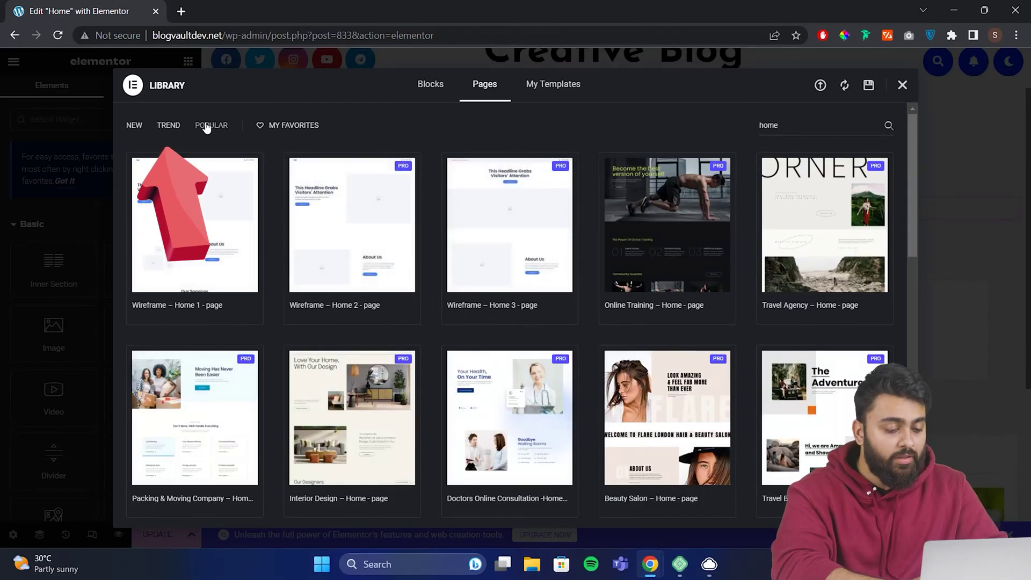
mouse_move(184, 251)
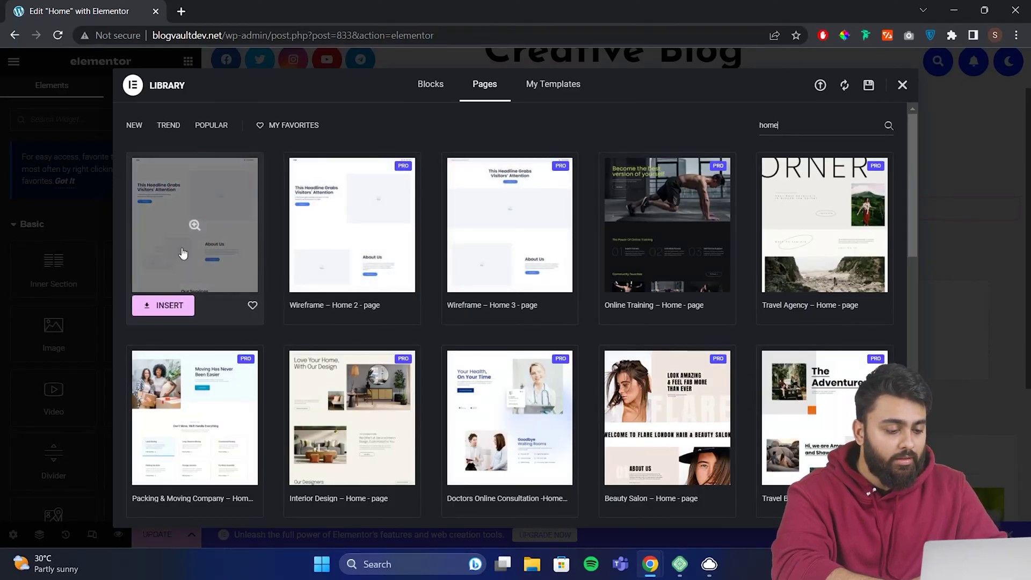
click(169, 305)
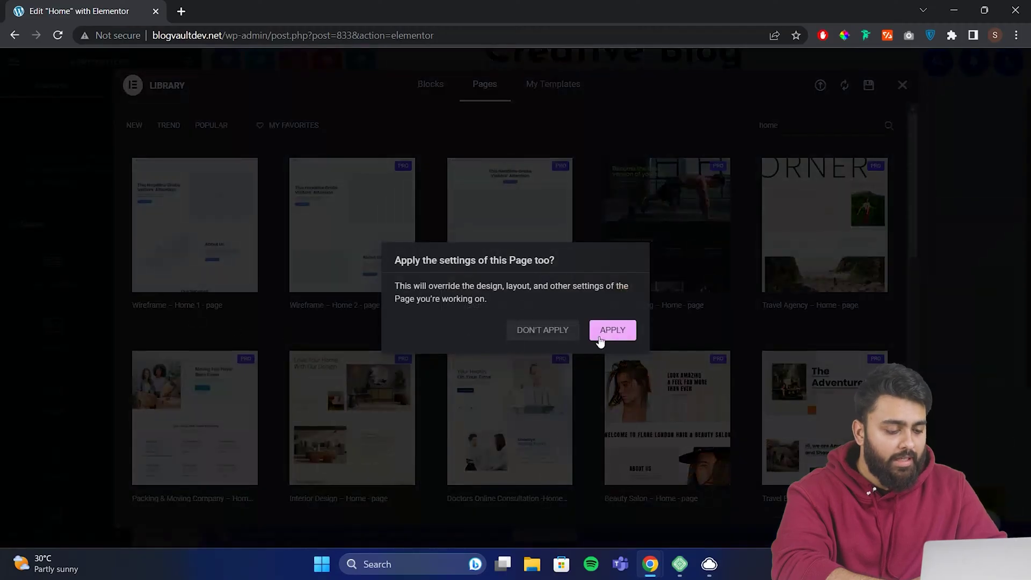
click(599, 339)
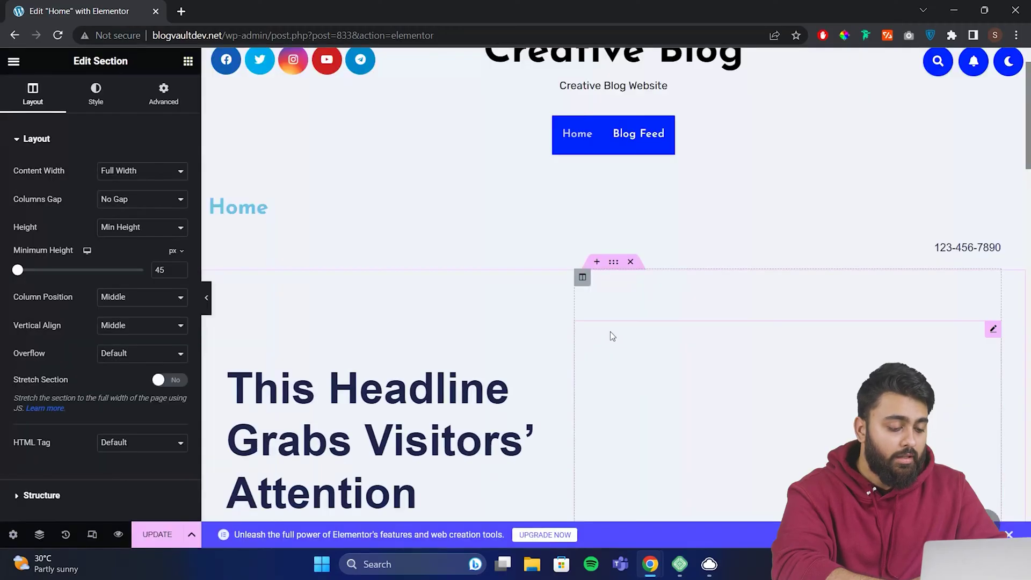
- Change the template's hero headline to 'Tech Blog'
scroll(618, 327, down, 10)
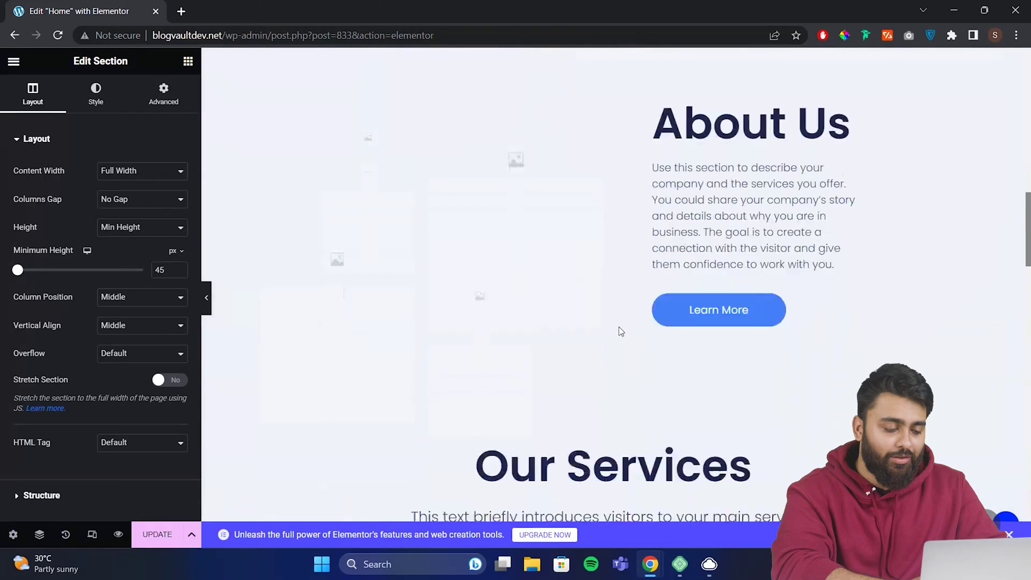
scroll(620, 330, down, 15)
scroll(620, 331, up, 10)
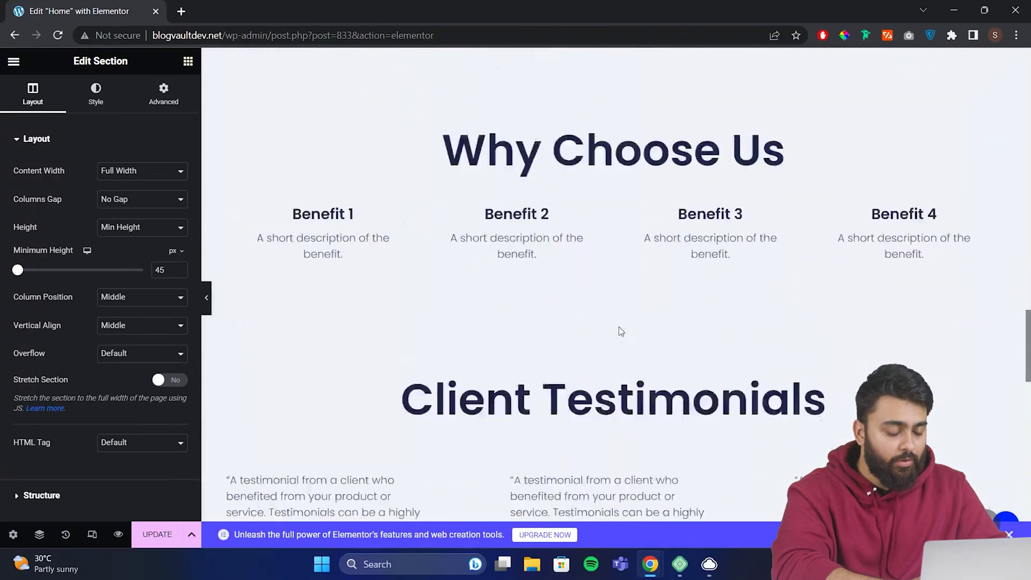
scroll(619, 326, up, 15)
scroll(617, 330, down, 4)
click(449, 369)
drag(449, 369, 228, 272)
text(Tech B)
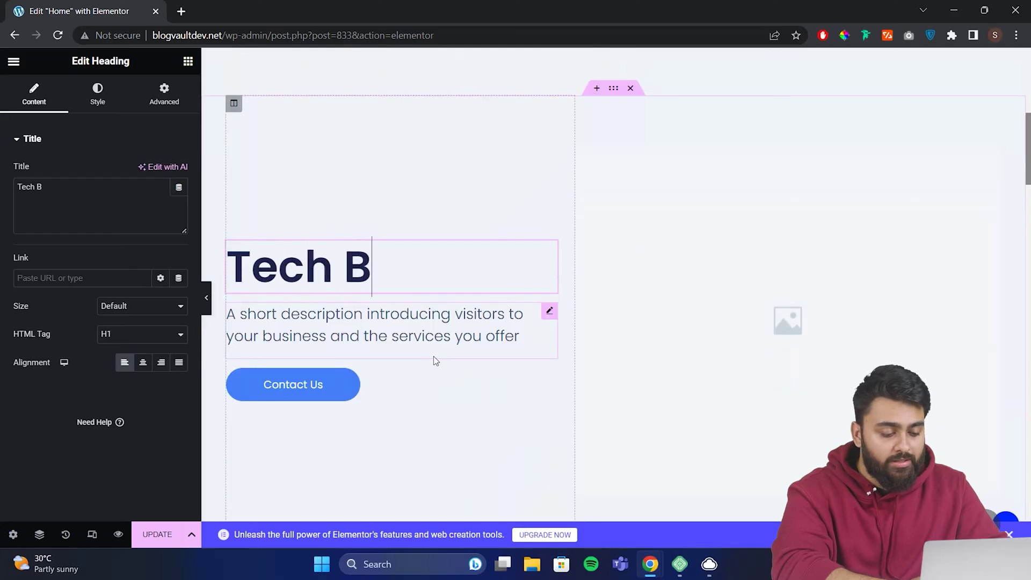
text(log)
- Select the hero description and image, then delete the empty image placeholder section
click(433, 354)
click(578, 336)
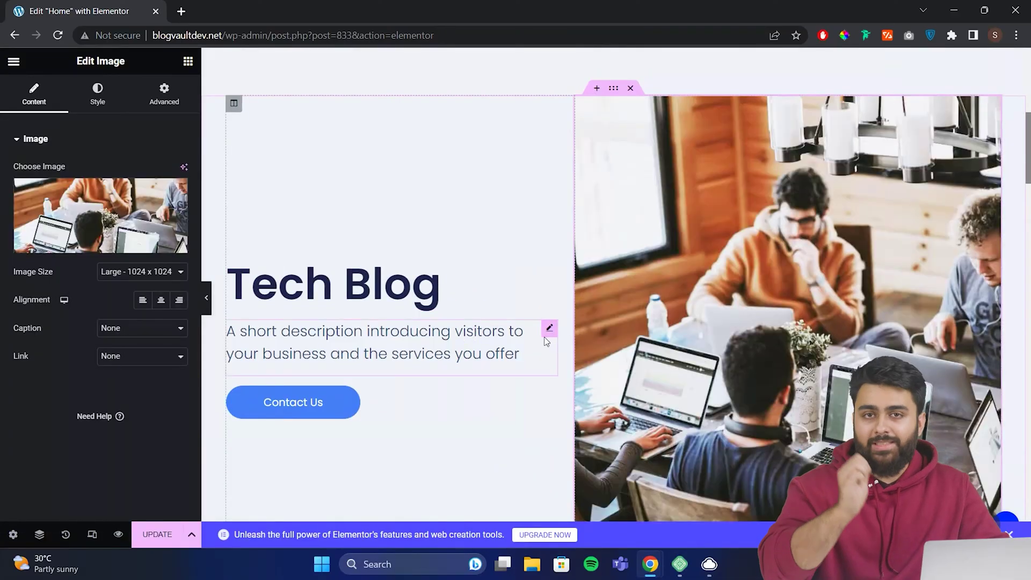
scroll(543, 336, up, 5)
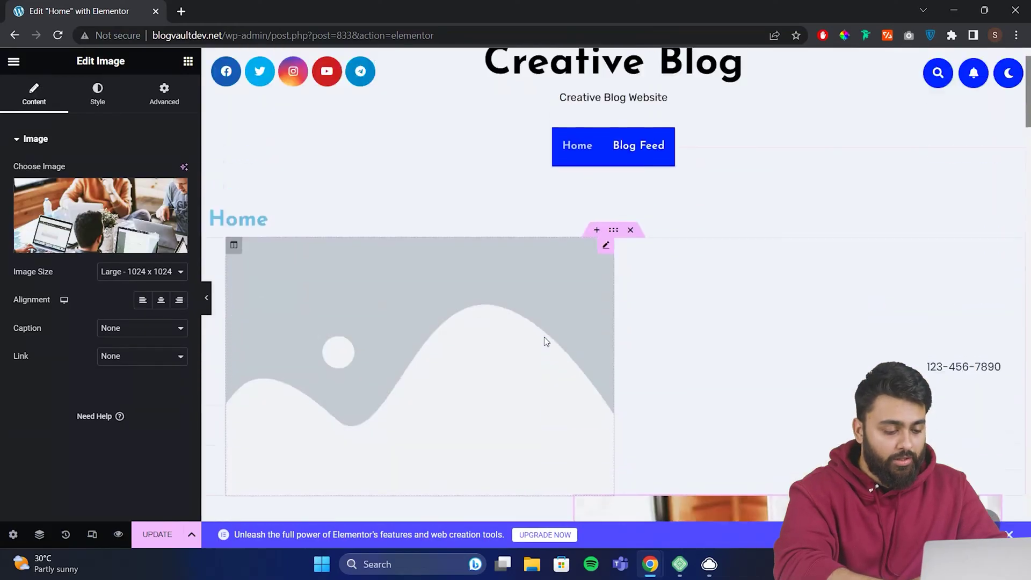
scroll(544, 337, down, 2)
scroll(543, 337, up, 3)
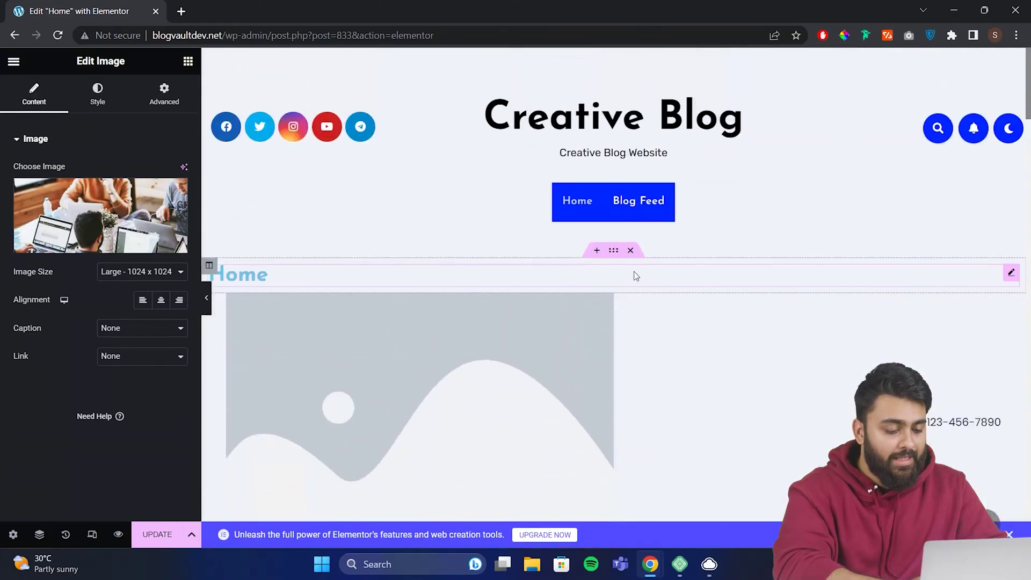
click(631, 286)
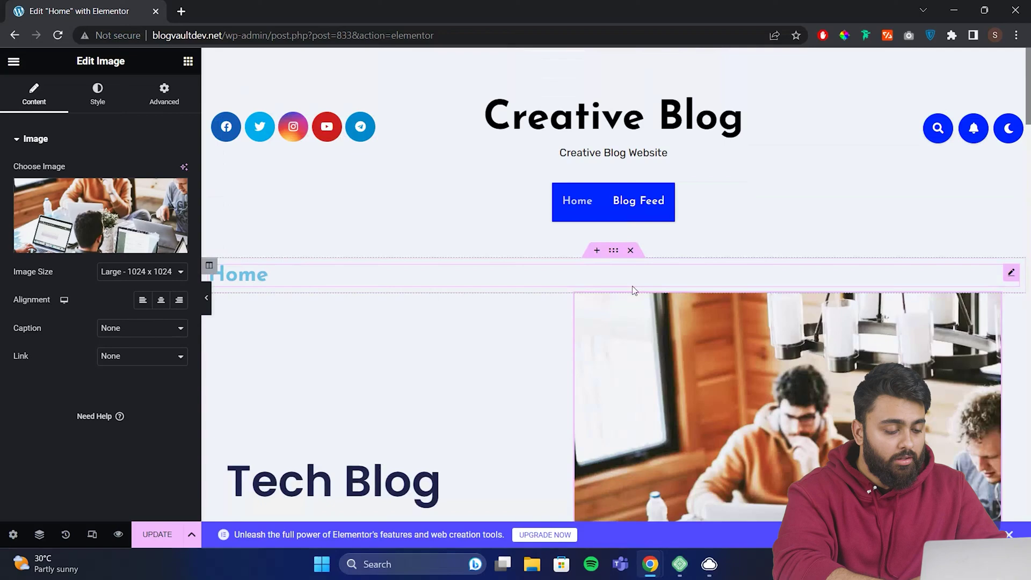
scroll(556, 301, down, 8)
scroll(556, 301, down, 5)
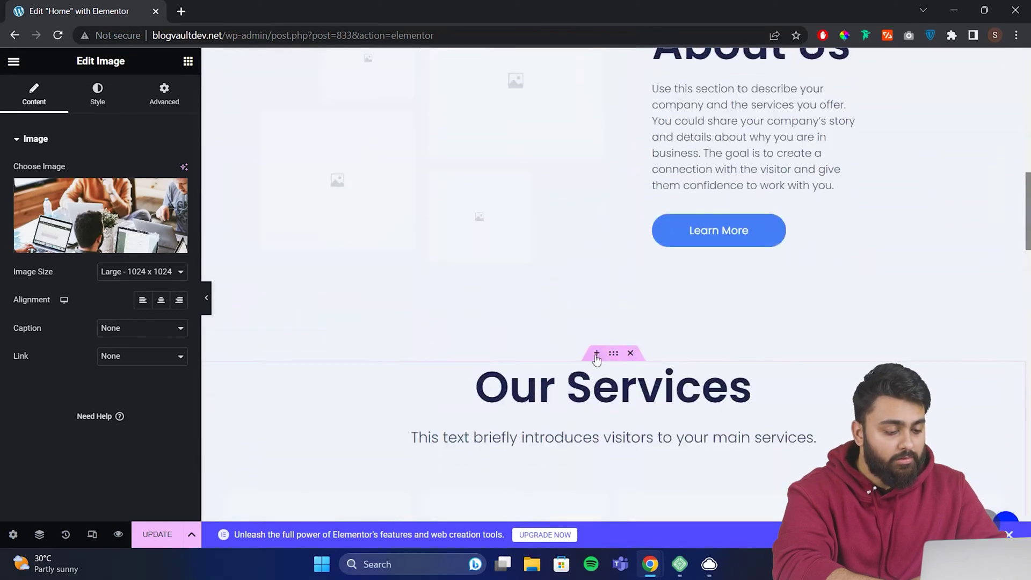
- Add a section above Our Services and insert a 'testimonial' block from the template library
click(595, 355)
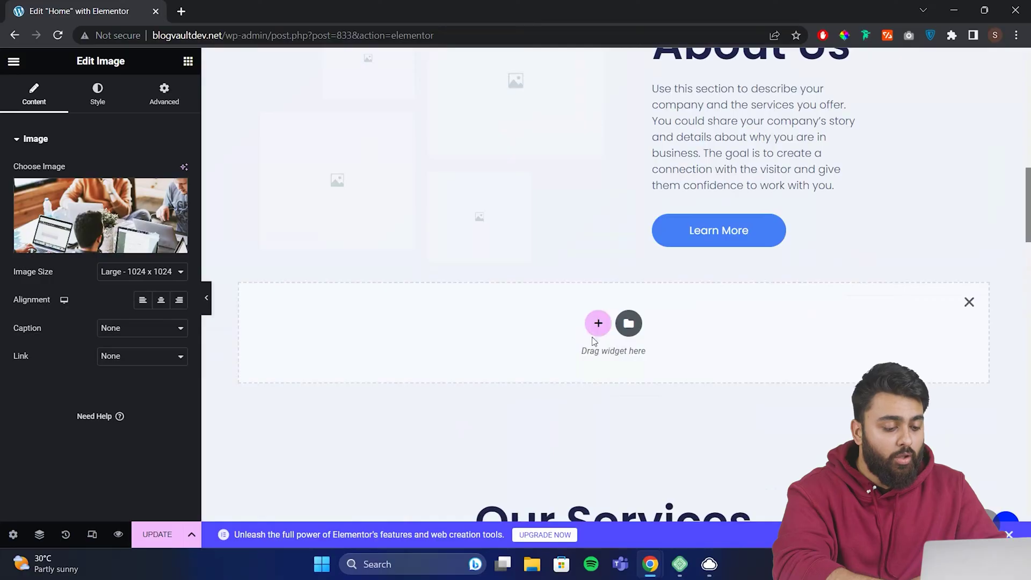
click(628, 324)
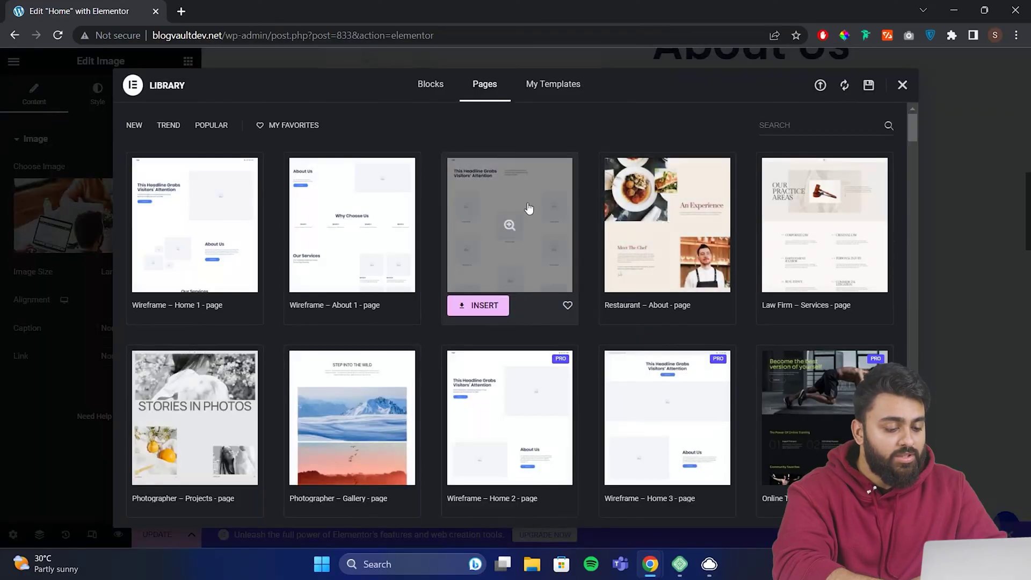
click(435, 94)
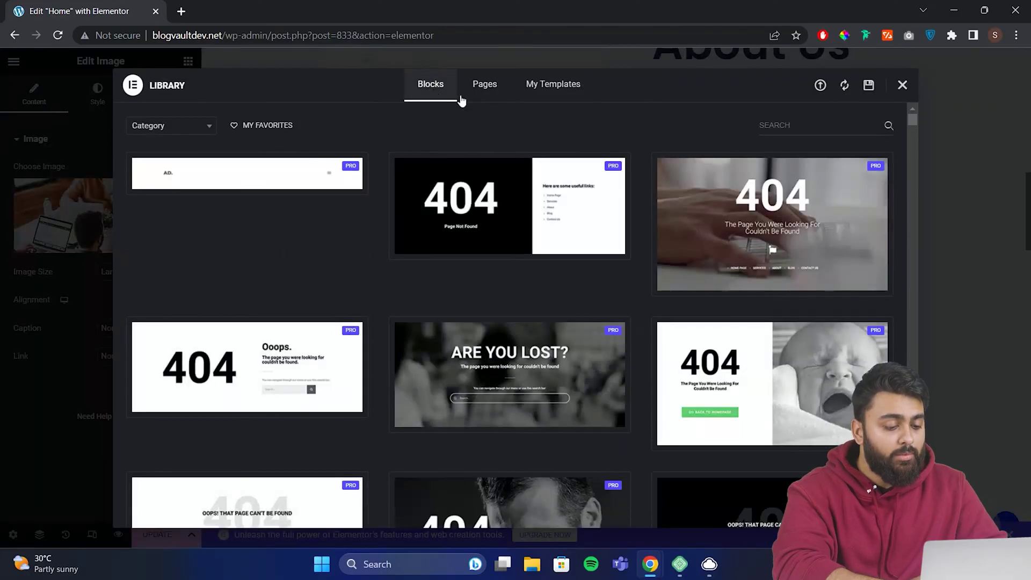
click(764, 126)
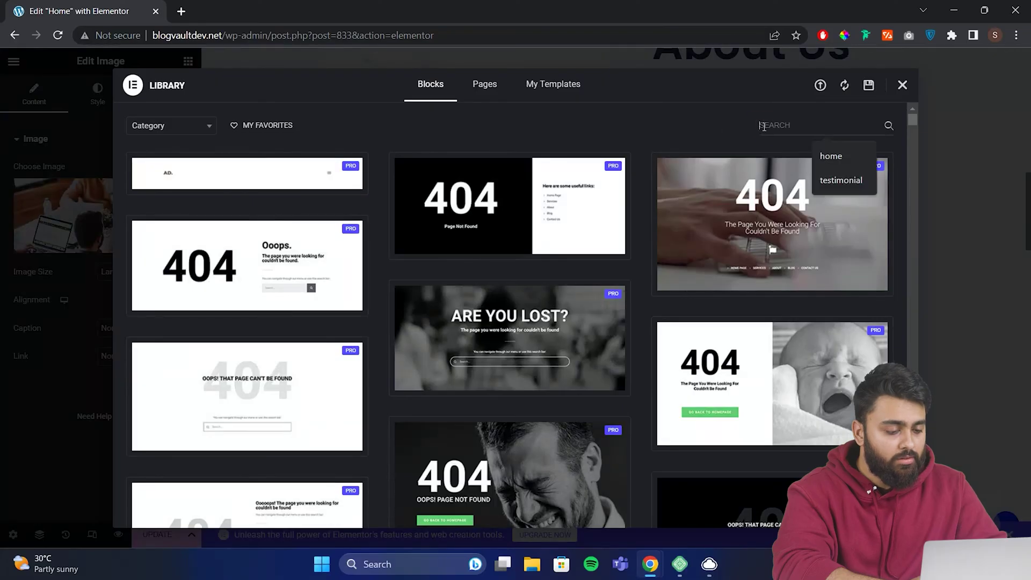
text(testimonical)
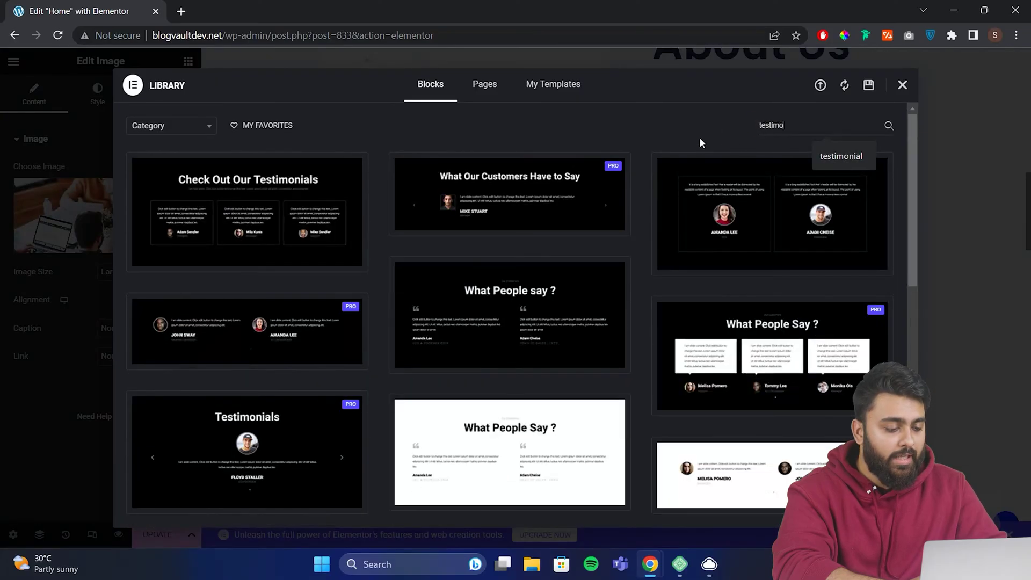
key(BackSpace)
key(BackSpace)
key(BackSpace)
text(al)
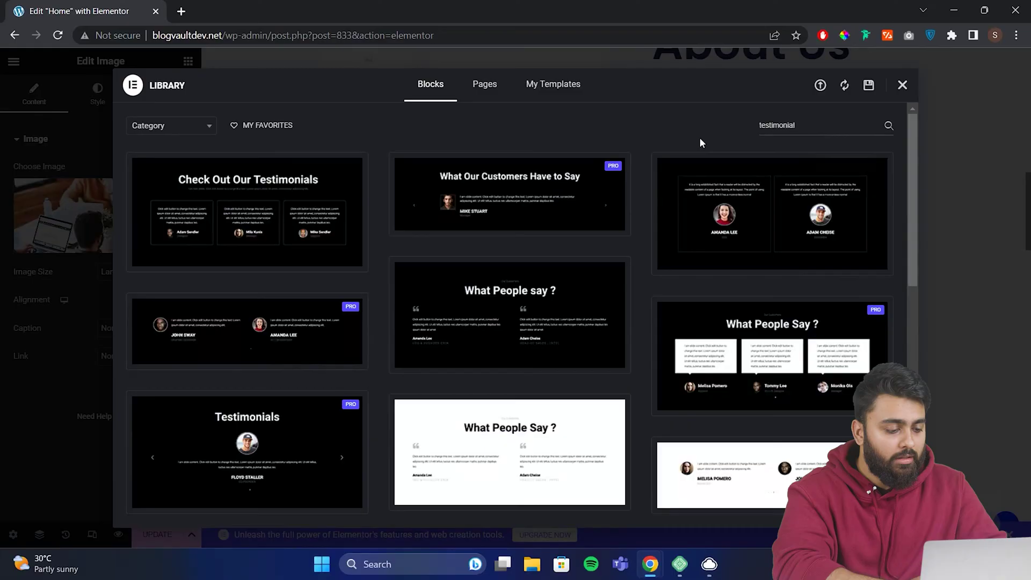
scroll(634, 183, down, 3)
scroll(634, 179, down, 3)
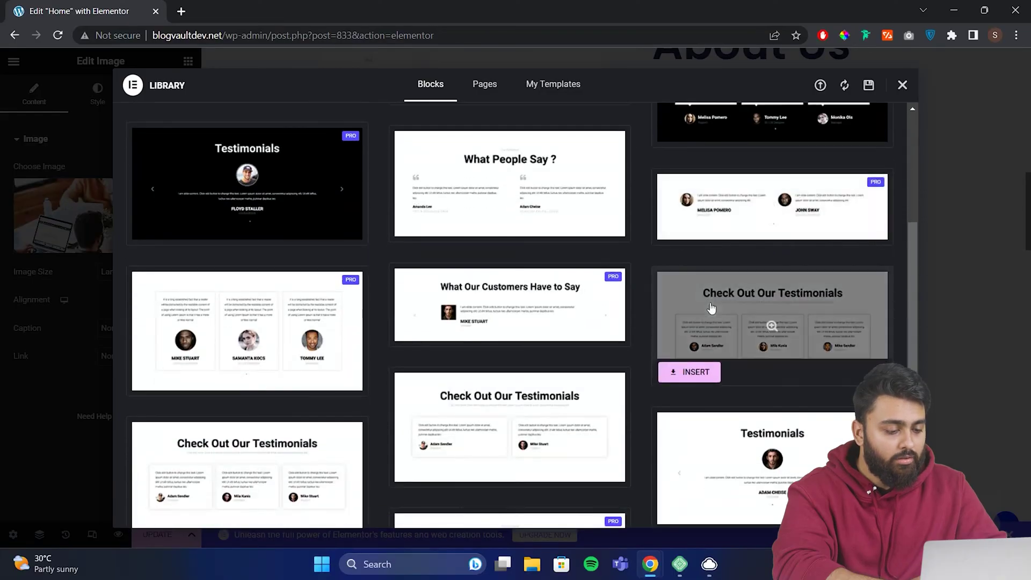
click(694, 375)
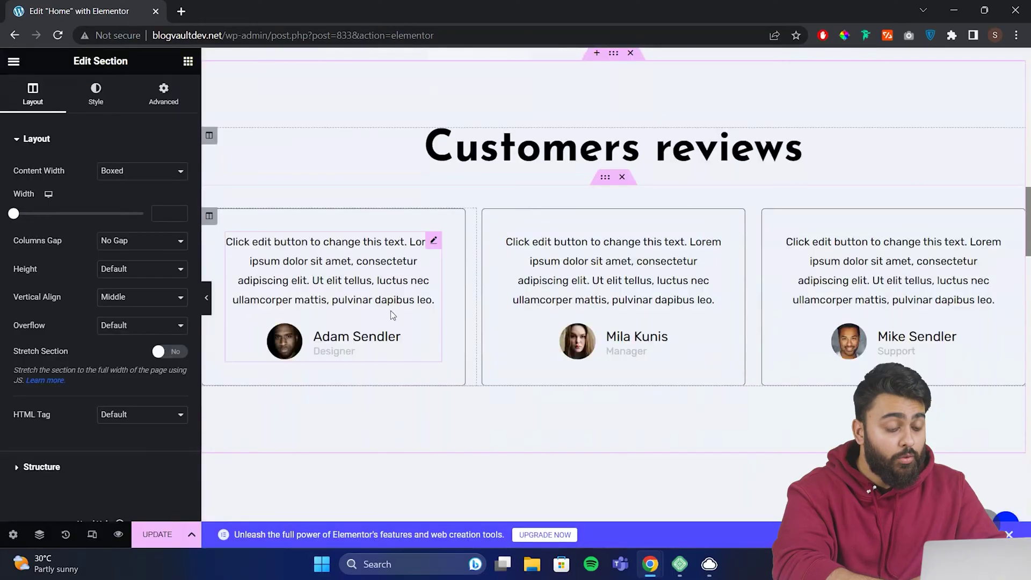
- Change the first testimonial's text to 'Very Good'
click(426, 299)
drag(117, 216, 17, 186)
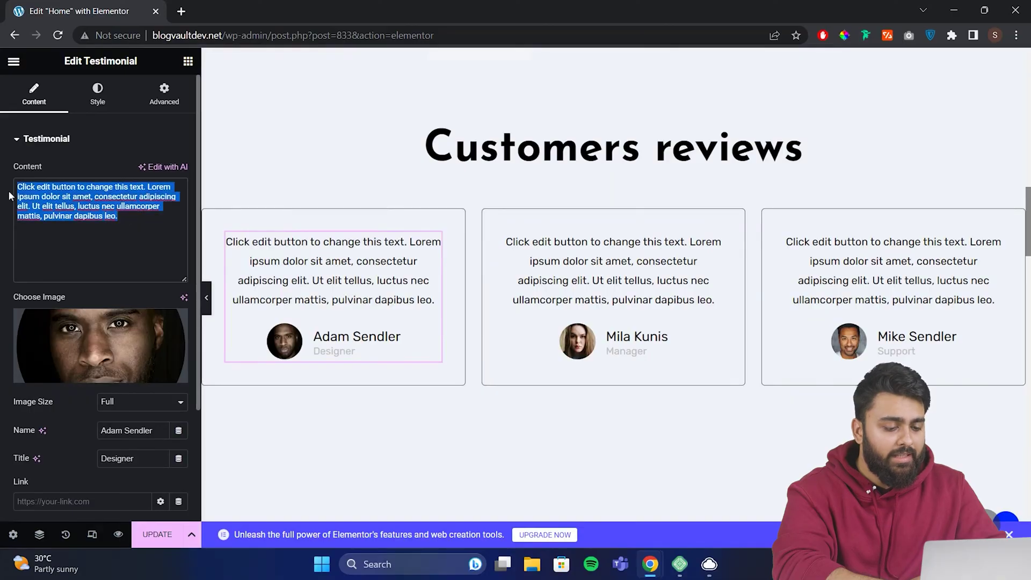
text(Very Good)
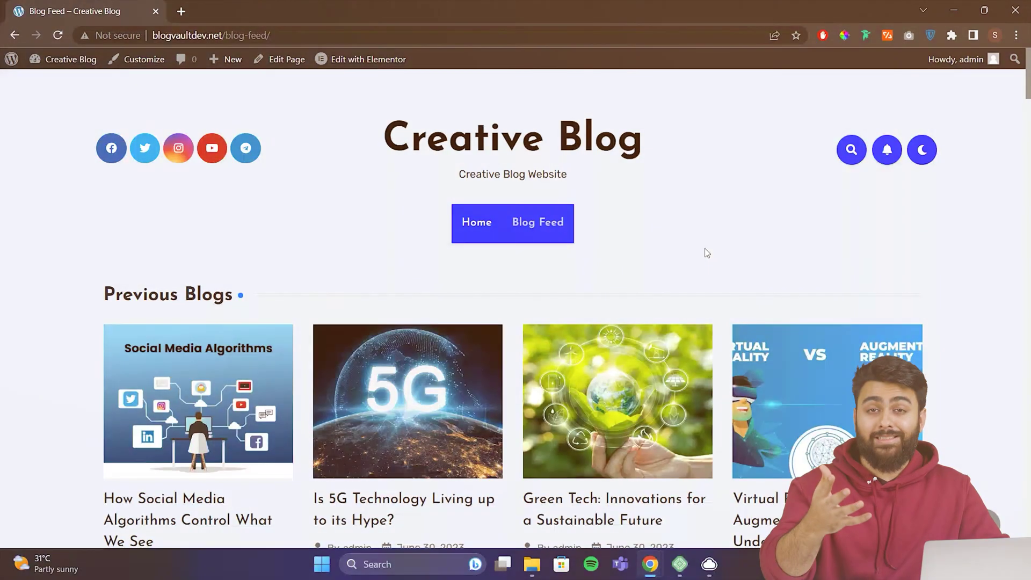
- Search for 'the post grid', then install and activate The Post Grid plugin
scroll(705, 249, down, 3)
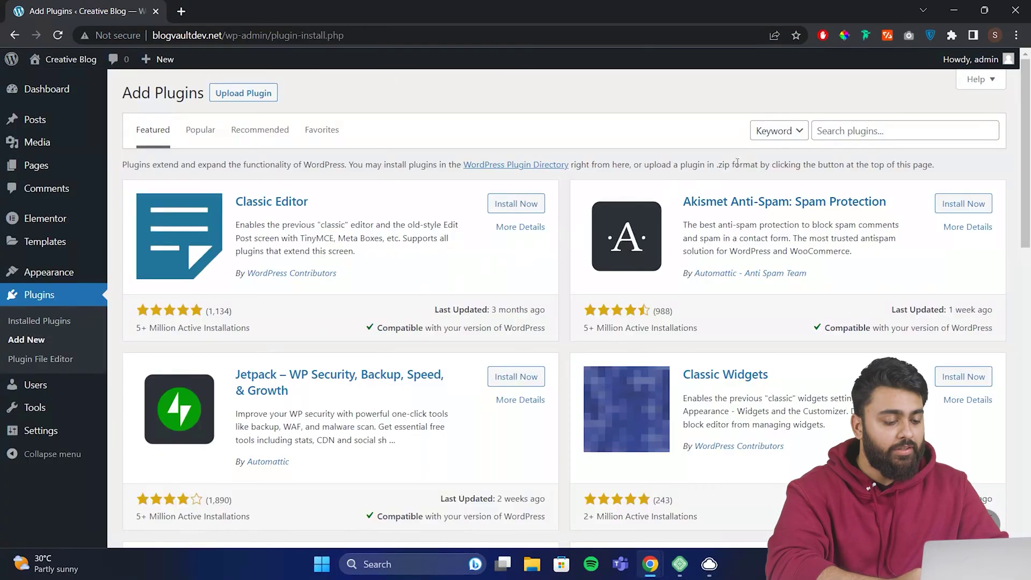
click(820, 129)
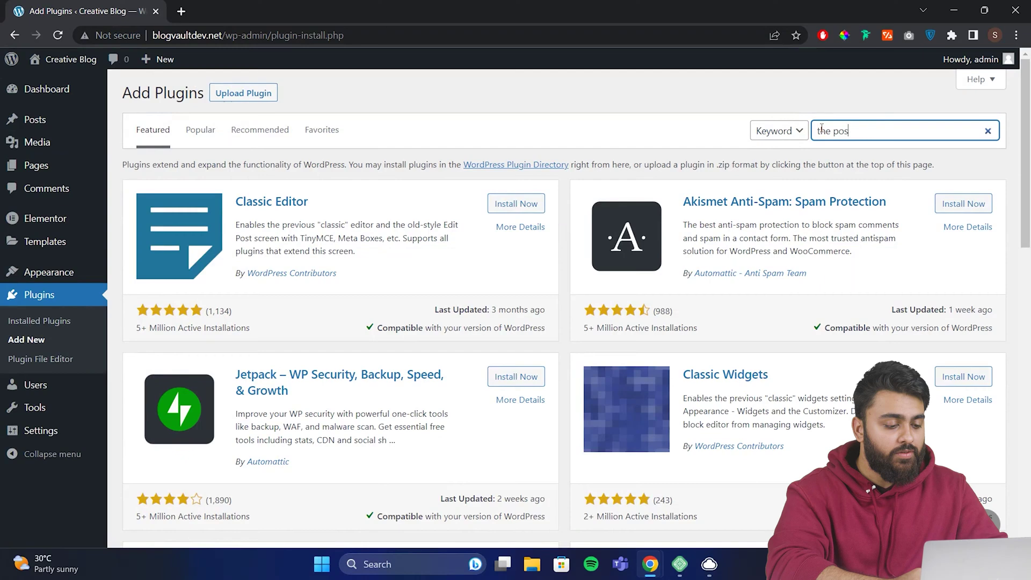
text(the post grid)
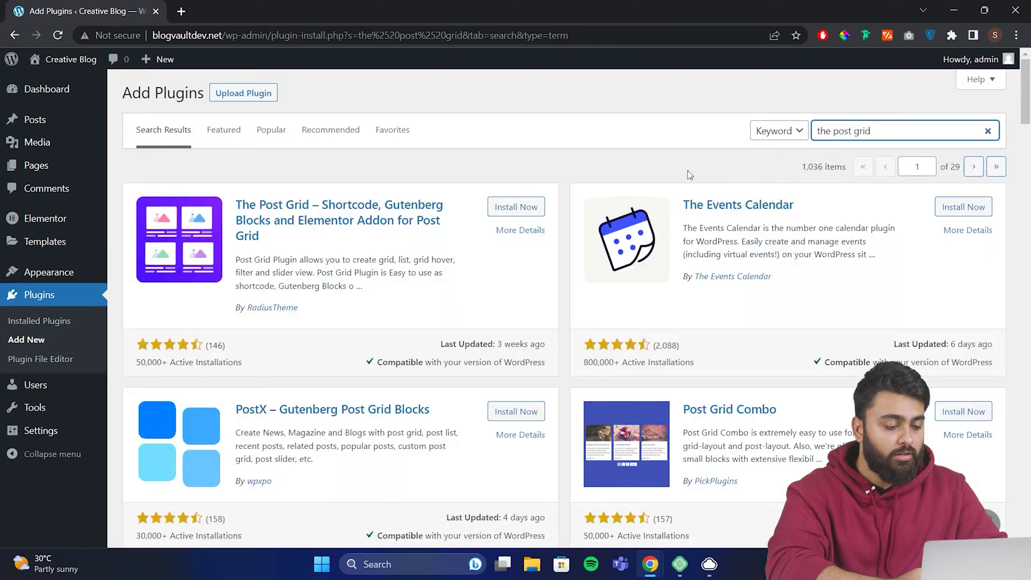
click(540, 210)
click(540, 212)
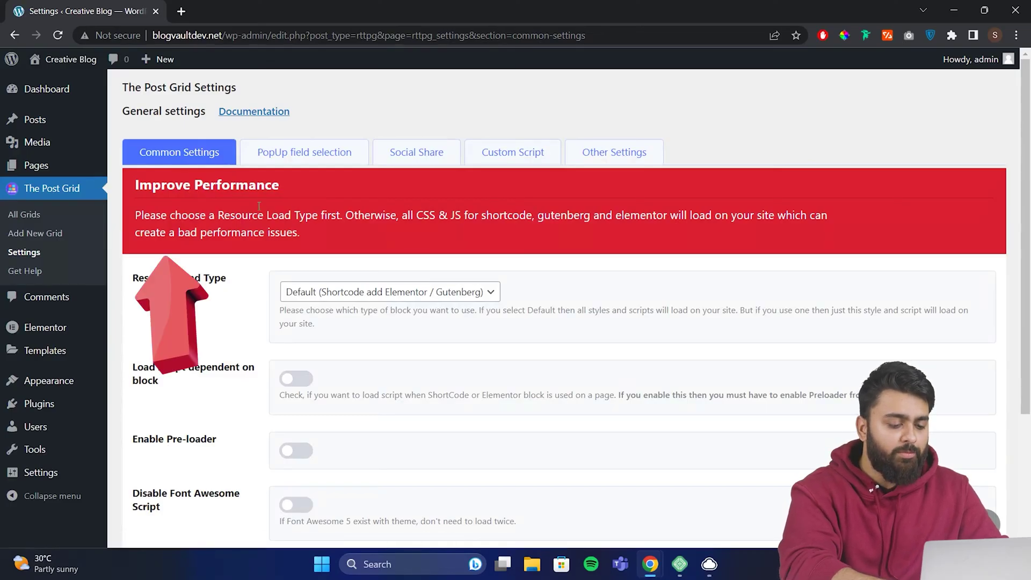
- Save The Post Grid's Resource Load Type as Elementor / Gutenberg and go to the site's pages list
scroll(268, 216, down, 1)
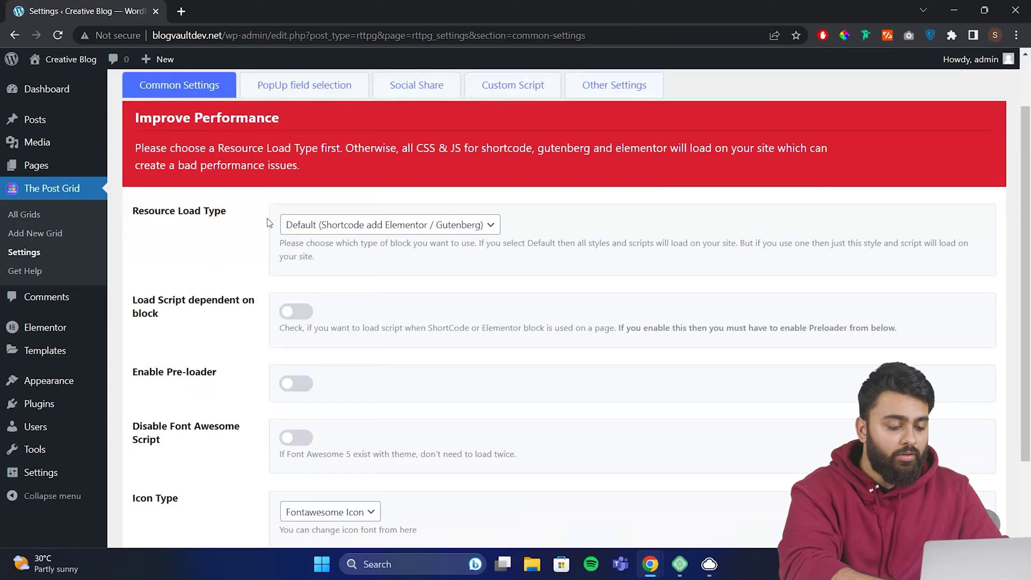
click(489, 227)
click(369, 255)
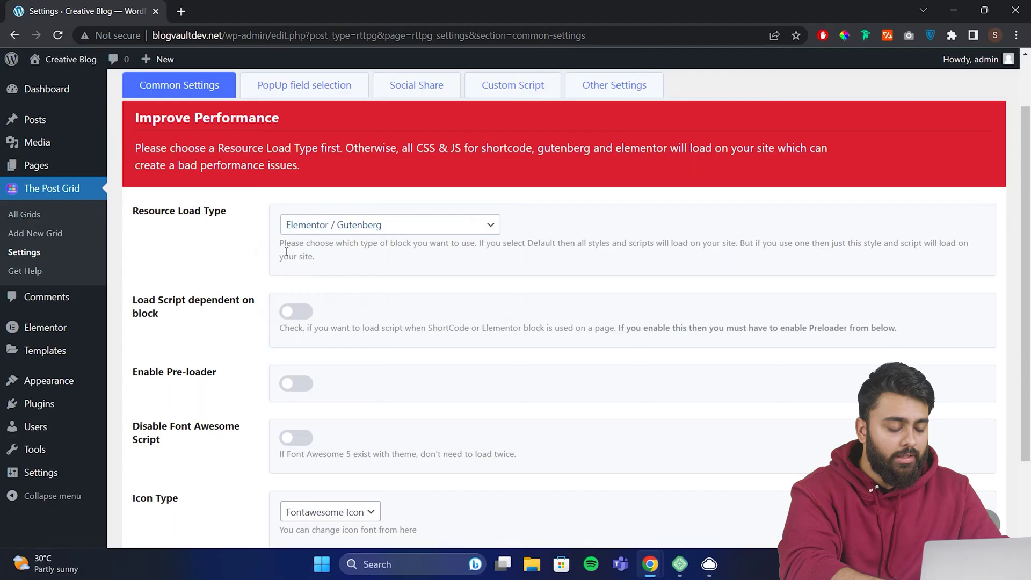
scroll(253, 285, down, 2)
click(189, 481)
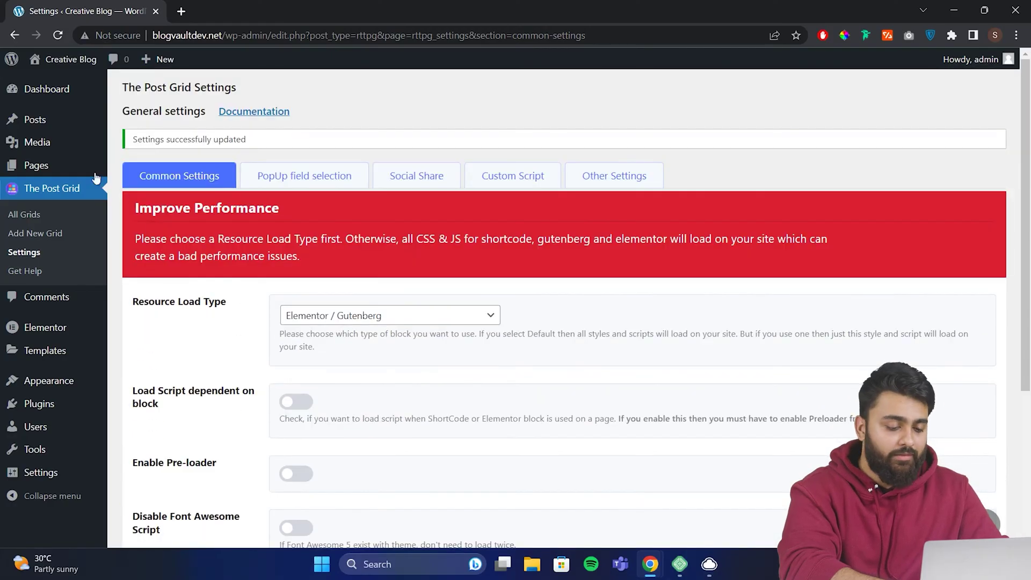
mouse_move(73, 165)
click(178, 169)
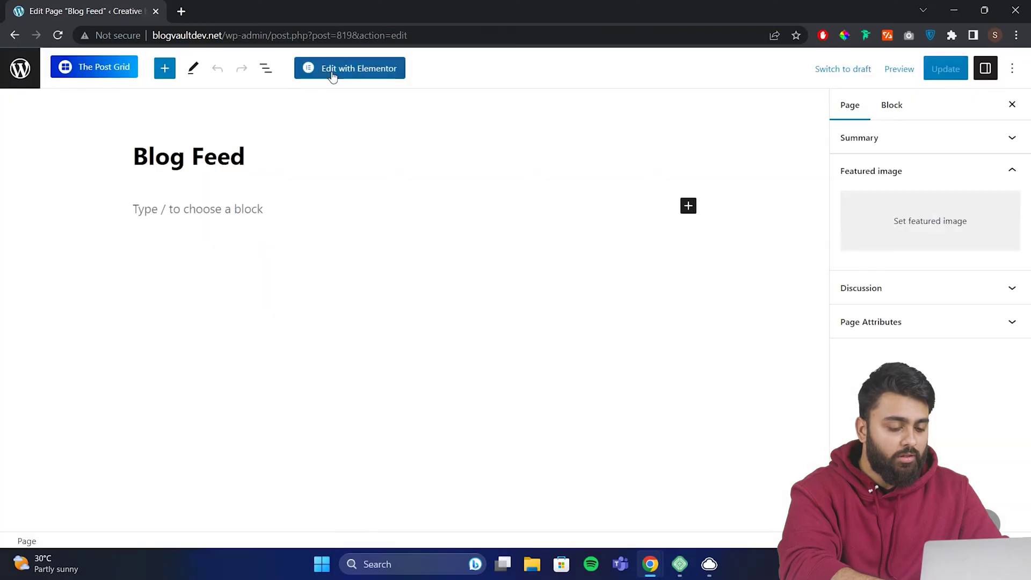
- Add a TPG - Grid Layout widget to the Blog Feed page in Elementor and save
click(329, 69)
scroll(346, 207, down, 3)
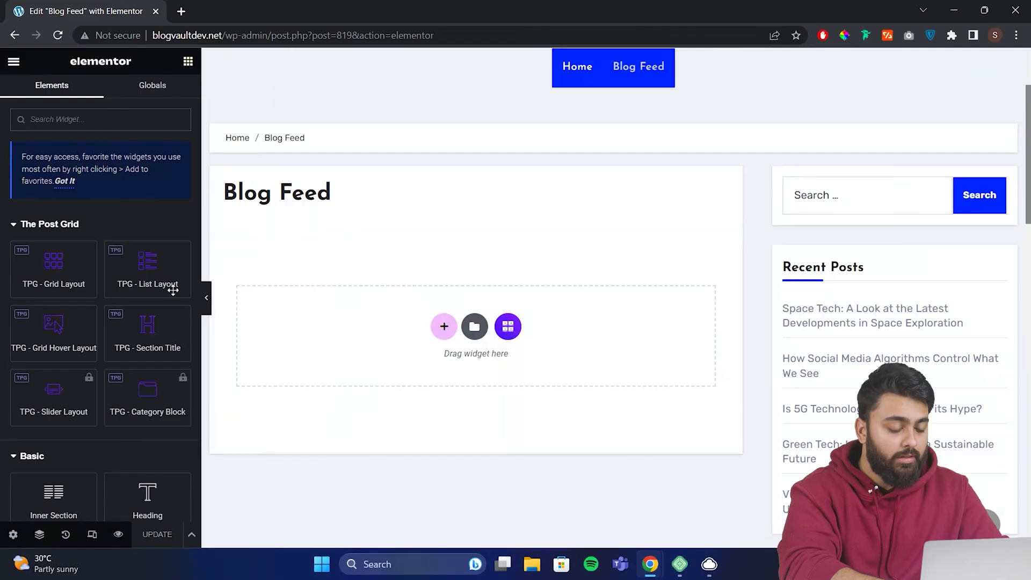
drag(65, 272, 412, 316)
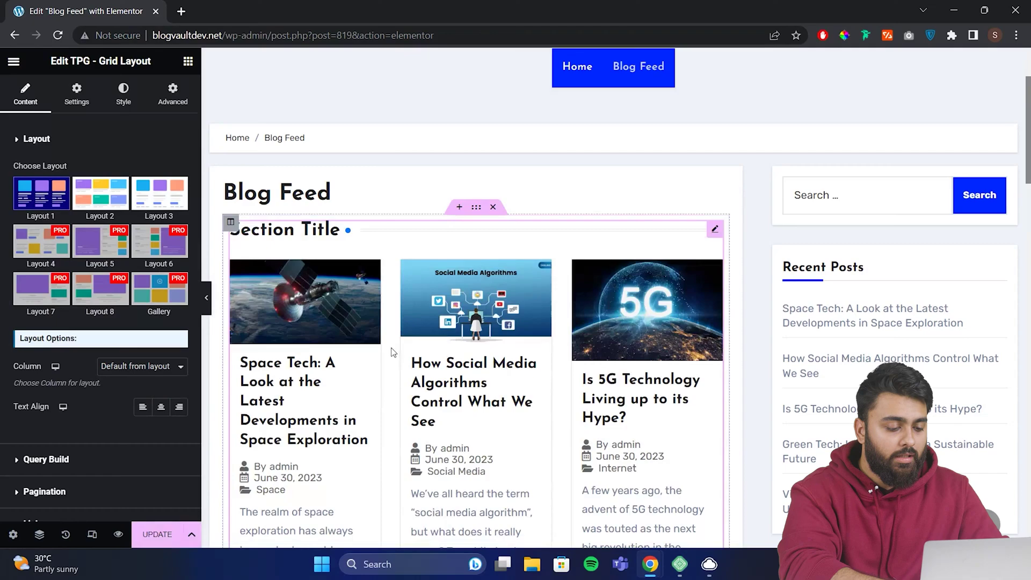
scroll(392, 352, down, 2)
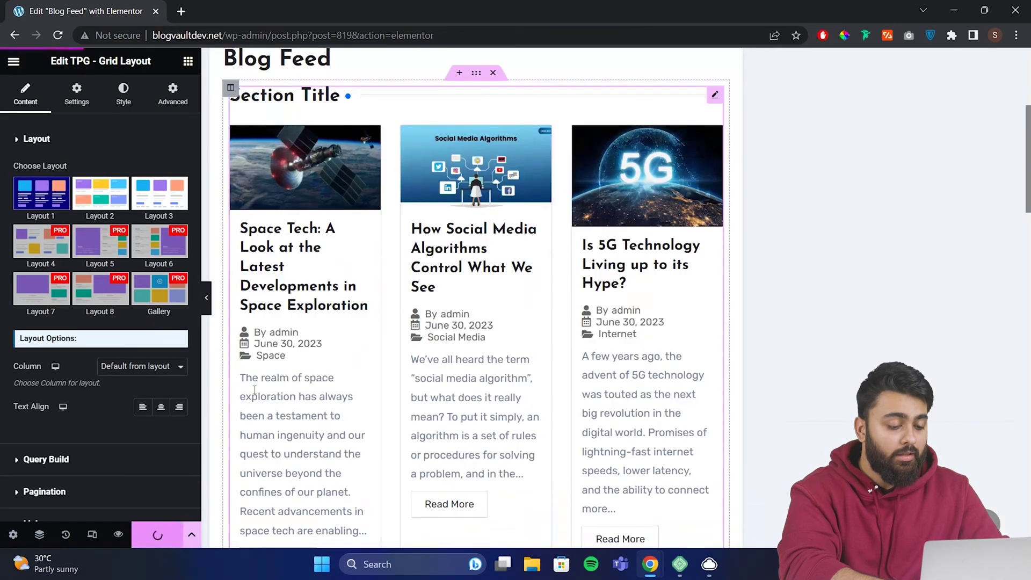
click(206, 297)
scroll(272, 226, down, 10)
scroll(271, 226, up, 10)
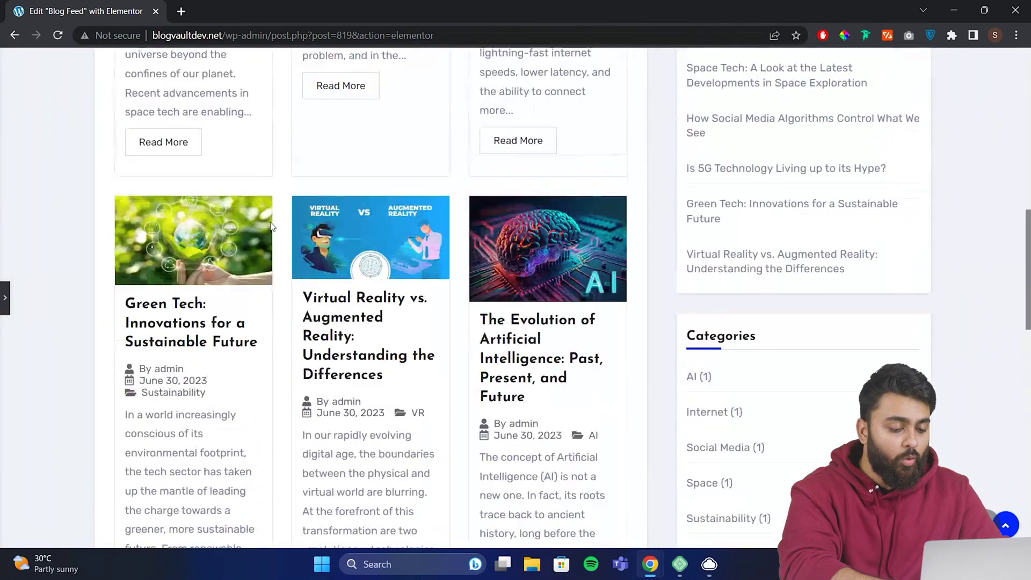
- Change the grid's section title to 'Recent Blogs'
click(5, 297)
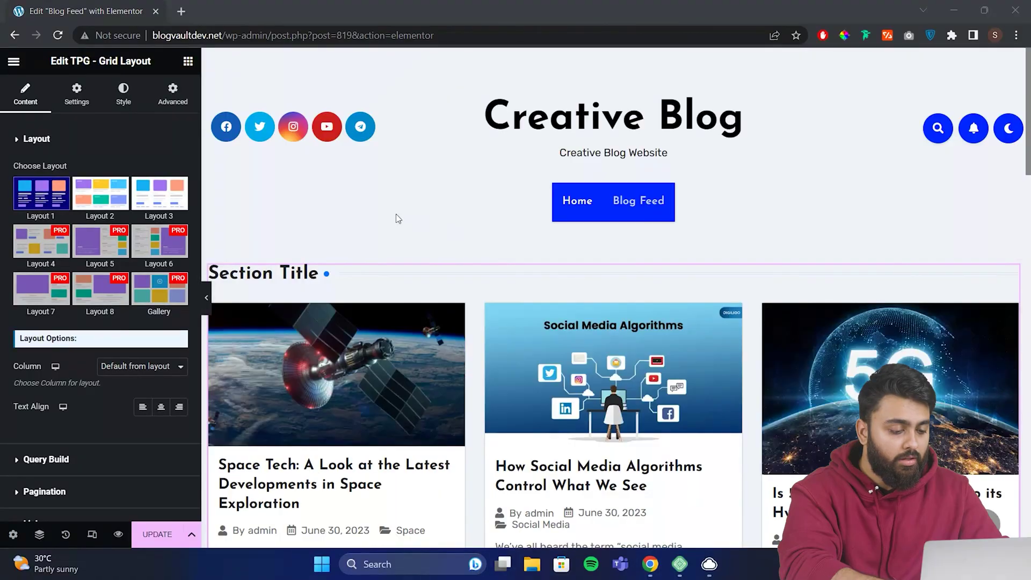
click(76, 94)
click(48, 171)
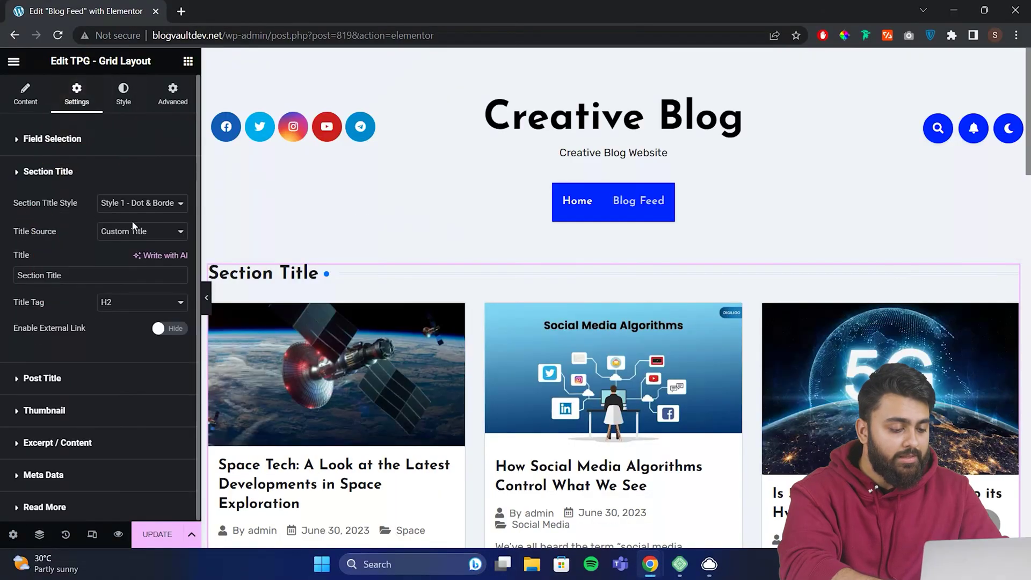
drag(46, 270, 16, 274)
text(Recent)
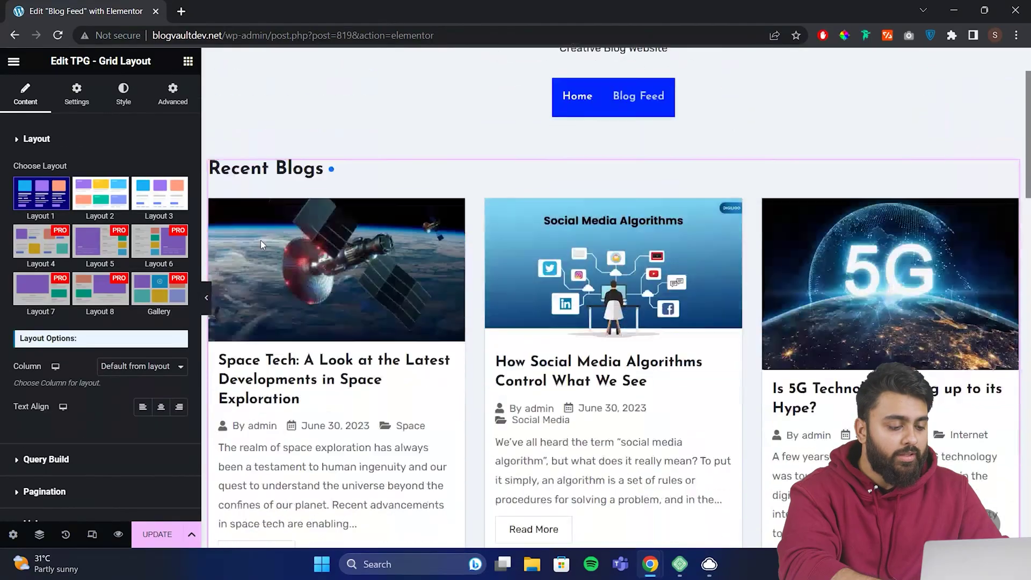
scroll(260, 240, down, 3)
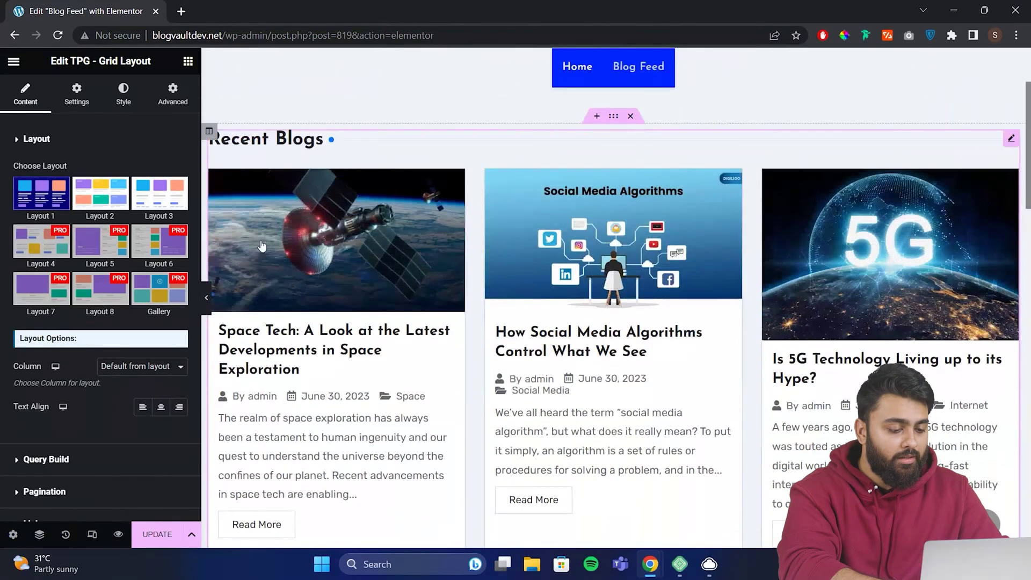
- Switch the post grid to Layout 3 with 4 columns
click(108, 202)
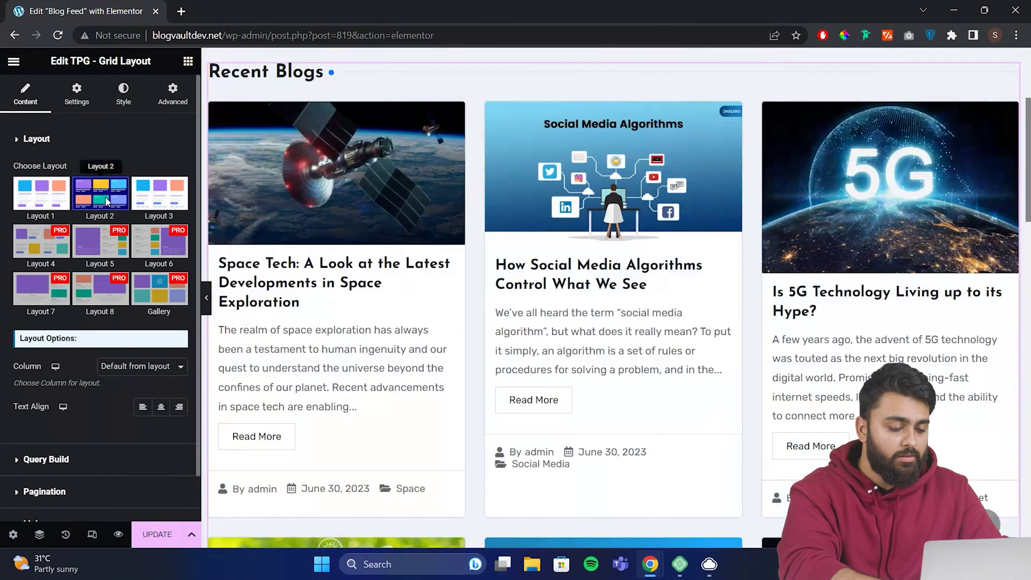
click(155, 203)
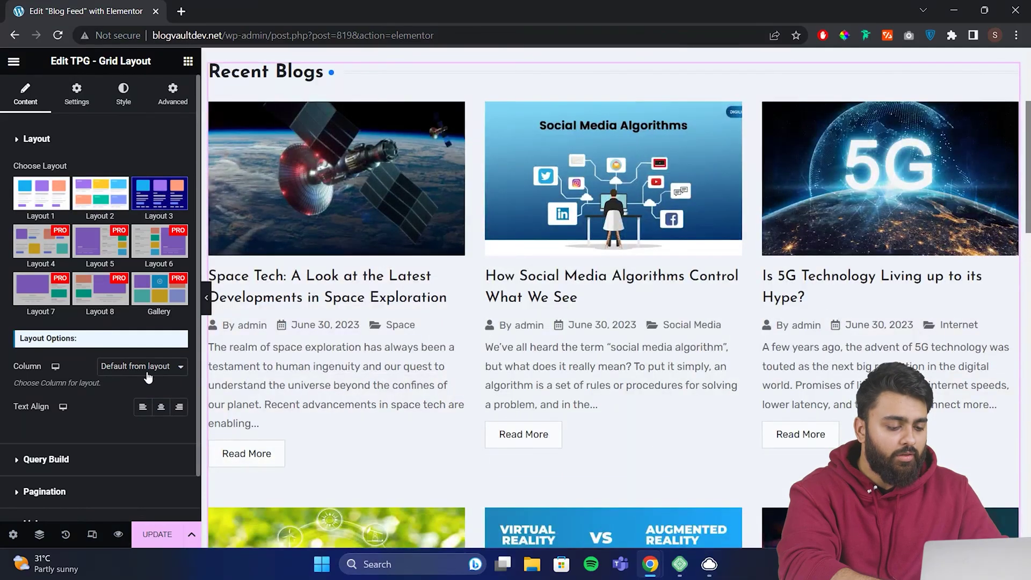
click(147, 373)
click(120, 422)
scroll(357, 355, down, 4)
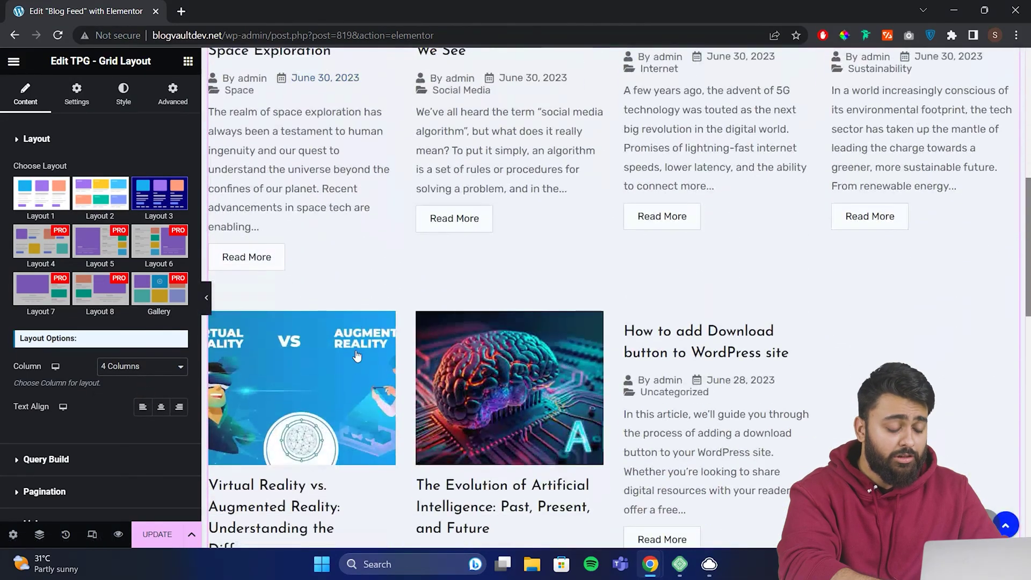
scroll(357, 356, up, 5)
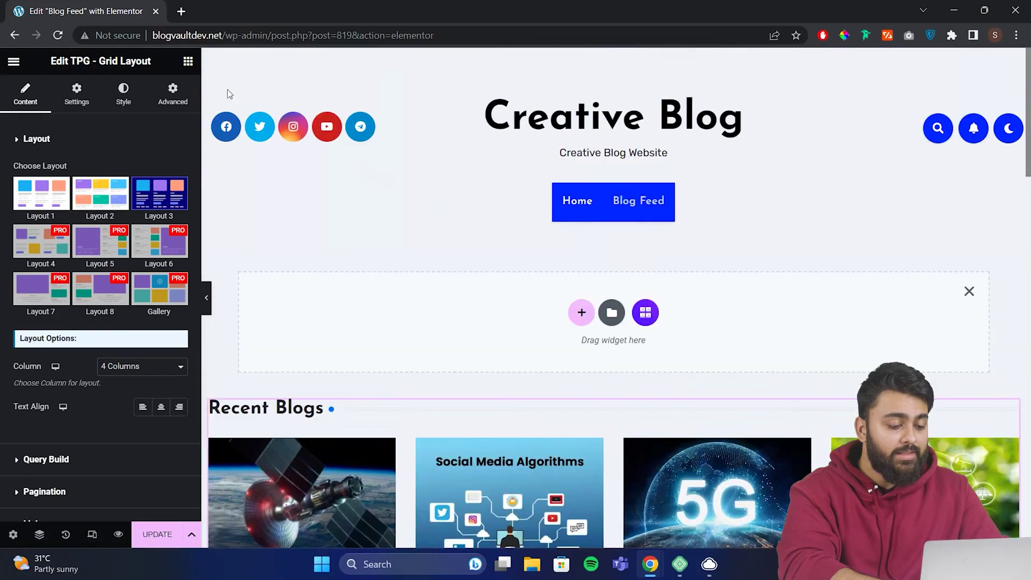
- Place a new TPG - Grid Layout in the empty section set to 1 column
click(188, 63)
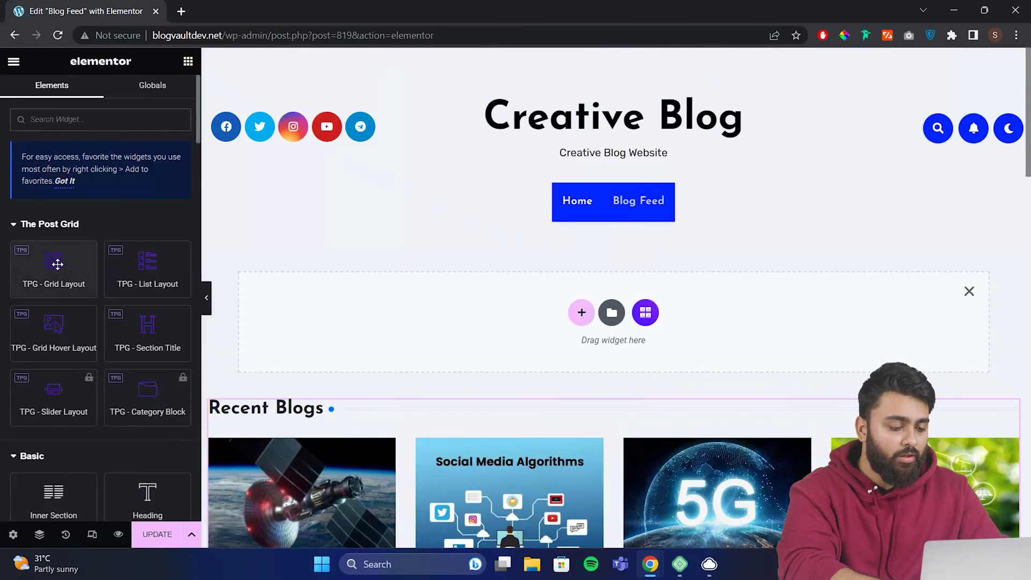
drag(57, 263, 430, 292)
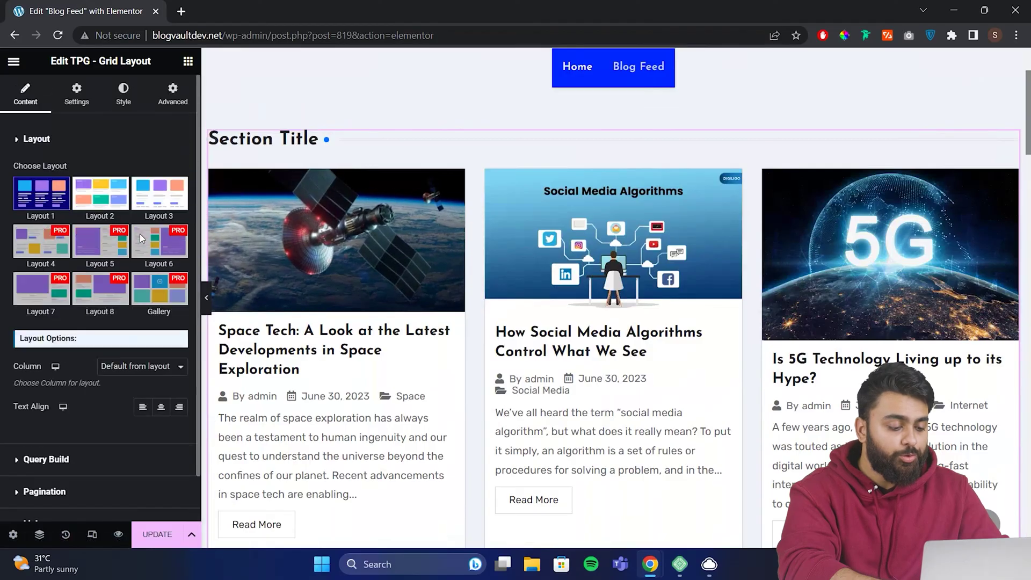
click(151, 363)
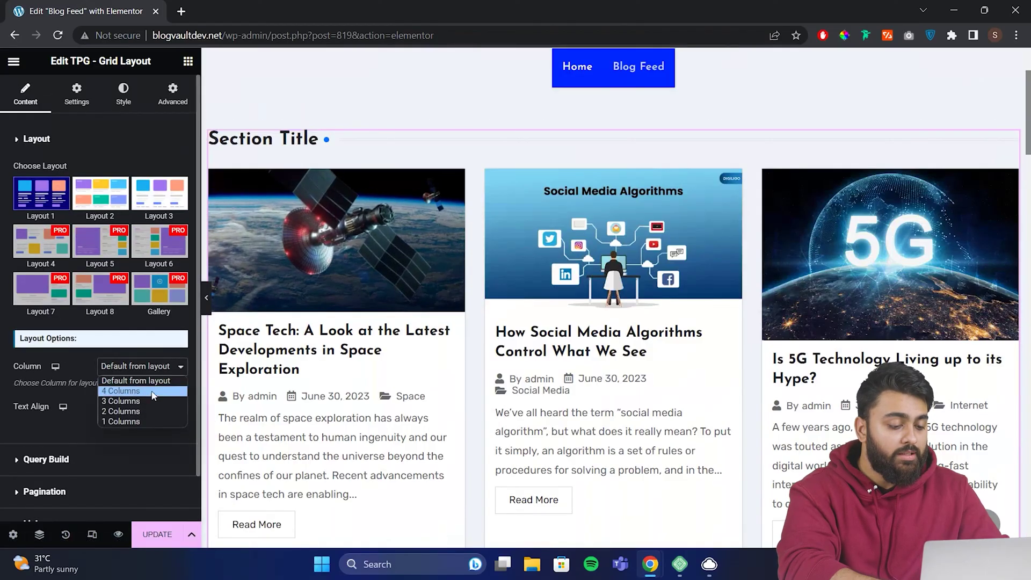
click(152, 420)
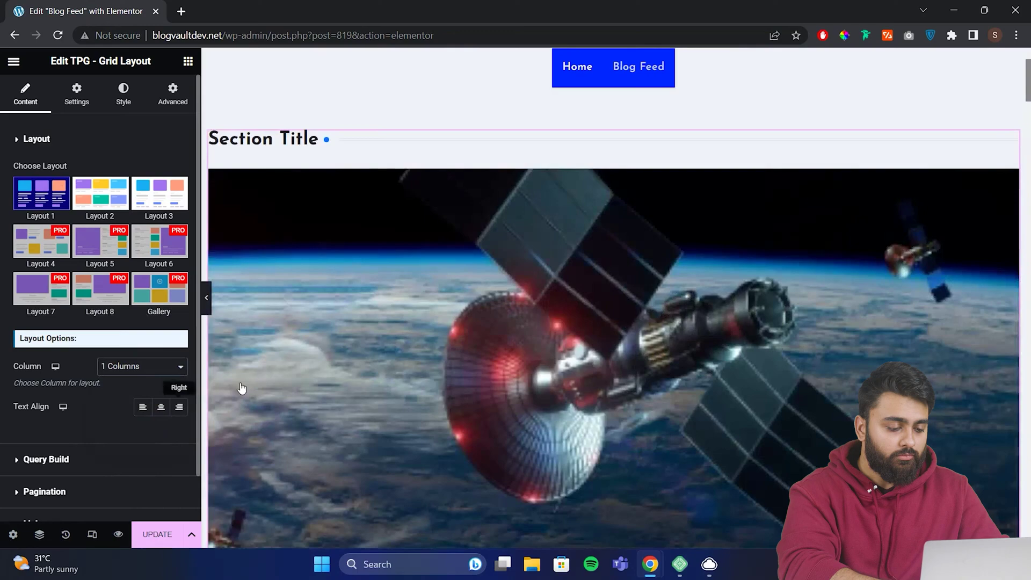
- Limit the new grid's query to 1 post and title it 'Featured Post'
scroll(242, 388, up, 1)
click(72, 460)
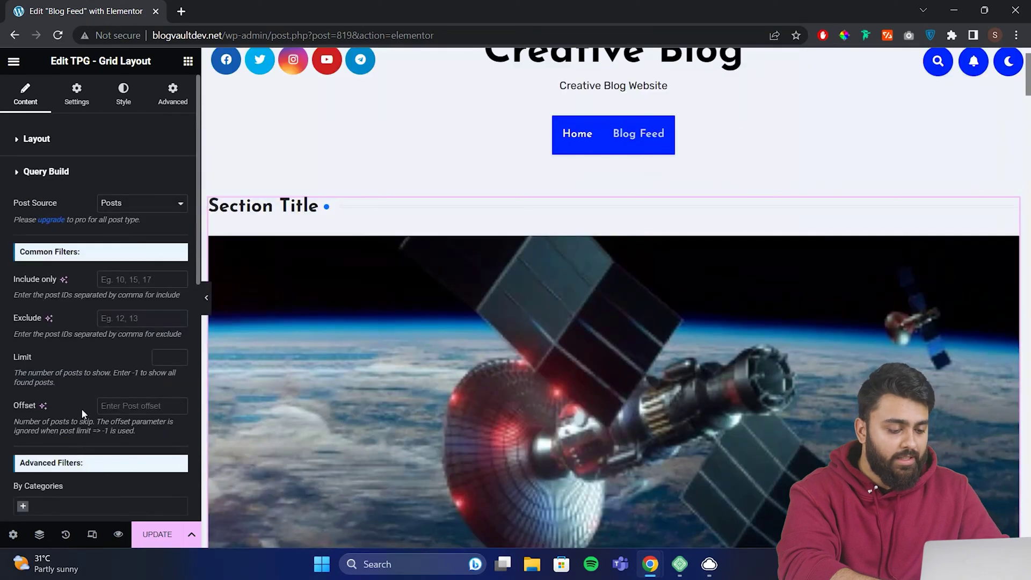
click(161, 358)
text(1)
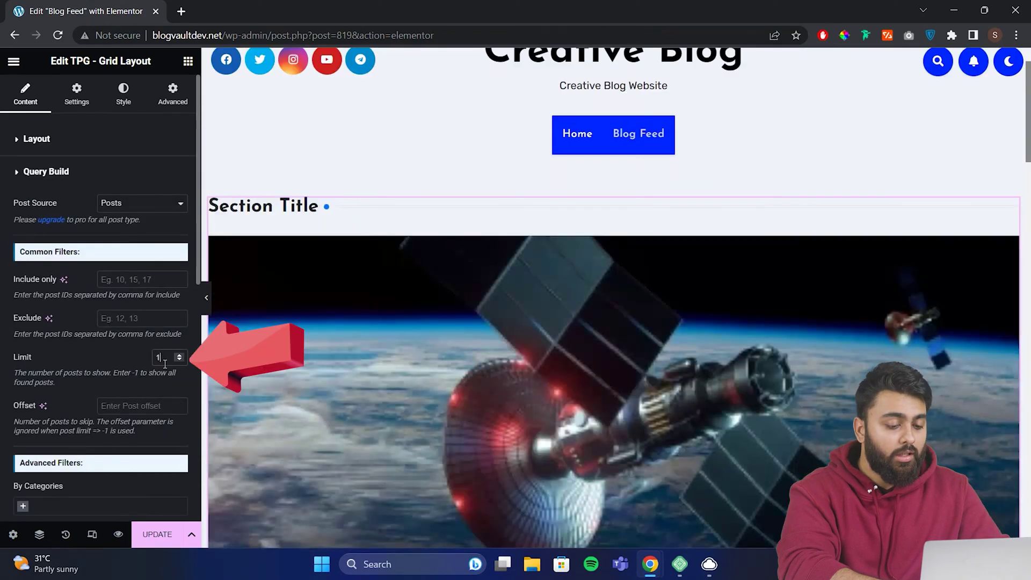
scroll(293, 297, down, 9)
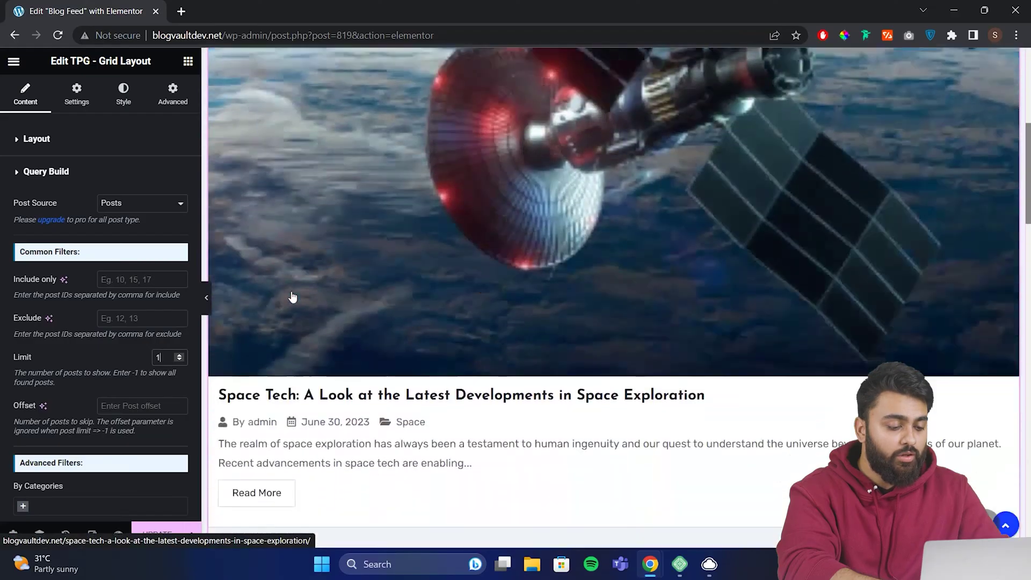
scroll(292, 295, up, 6)
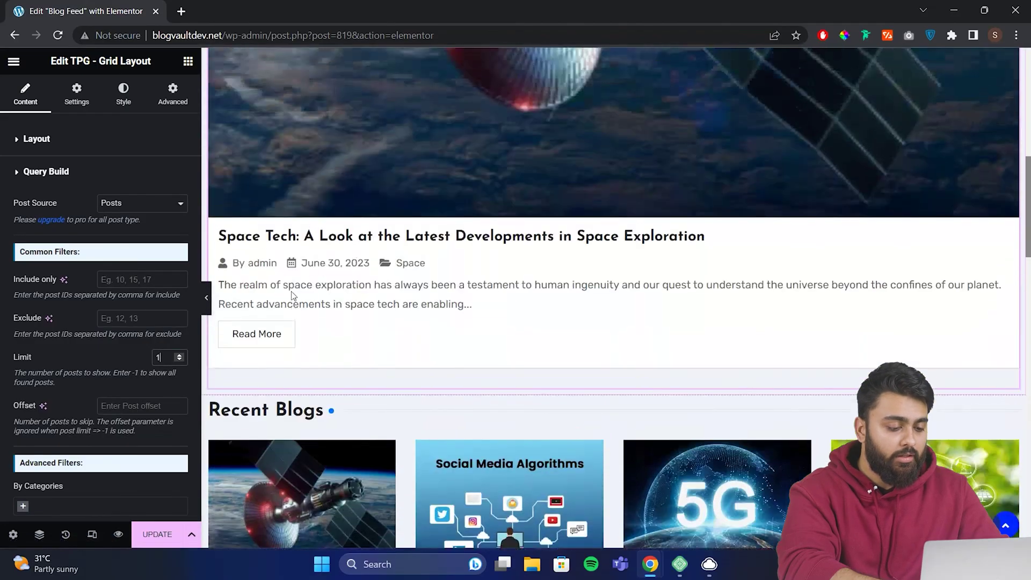
text(Featured Post)
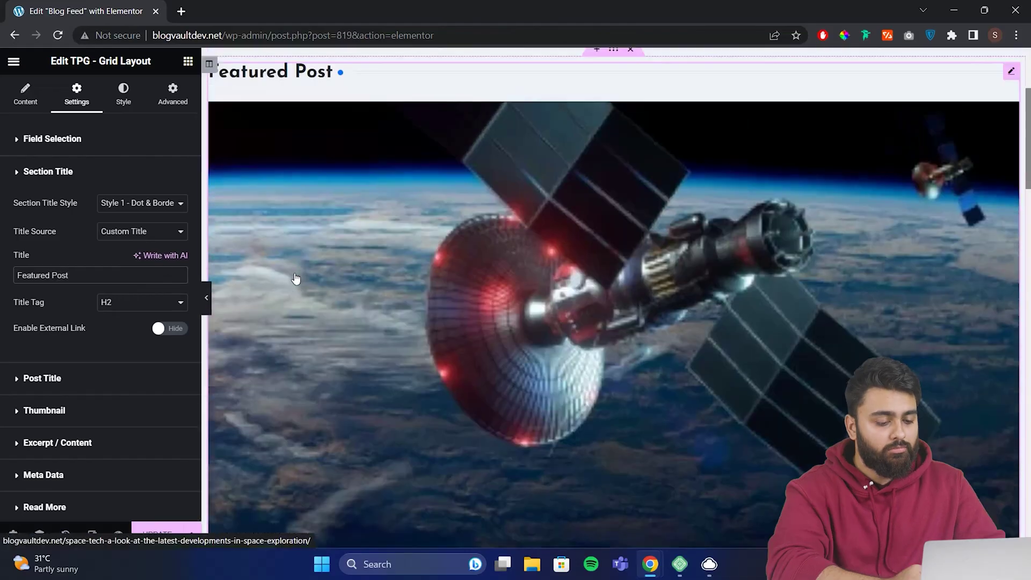
scroll(297, 289, down, 6)
- Retitle the Recent Blogs grid to 'Previous Blogs'
click(266, 409)
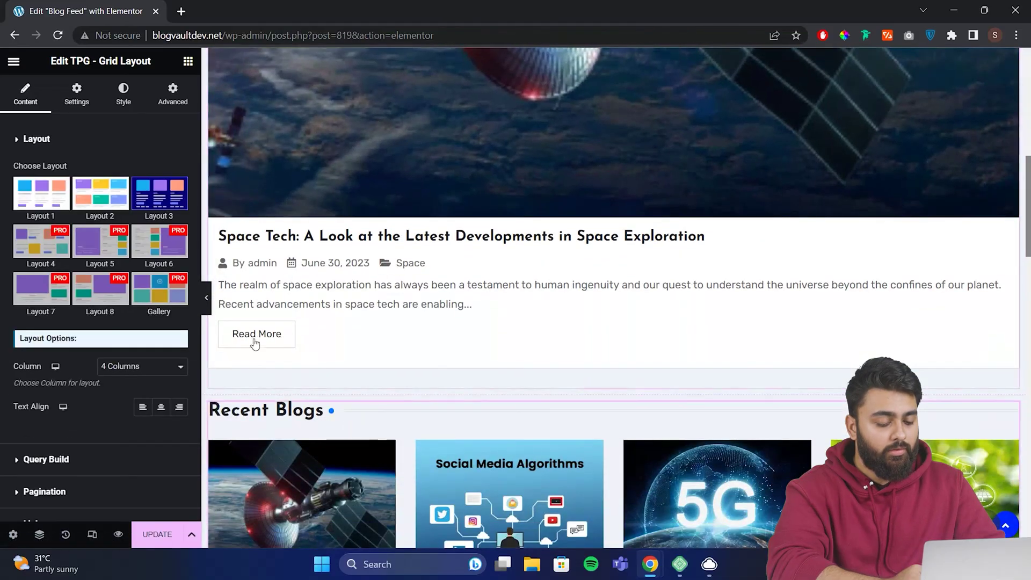
click(76, 94)
triple_click(43, 275)
text(Previous Blogs)
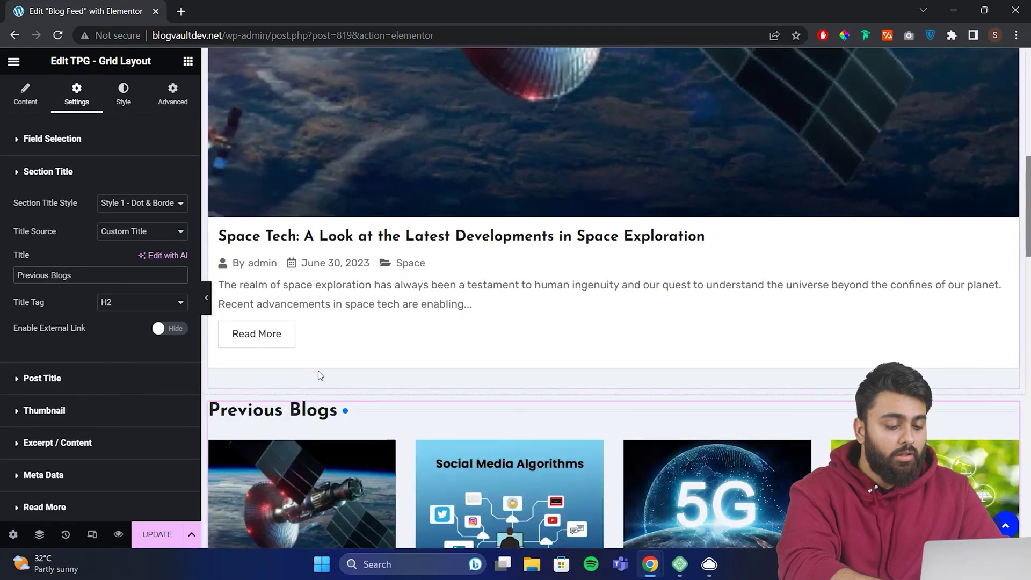
scroll(318, 371, down, 3)
scroll(300, 437, up, 5)
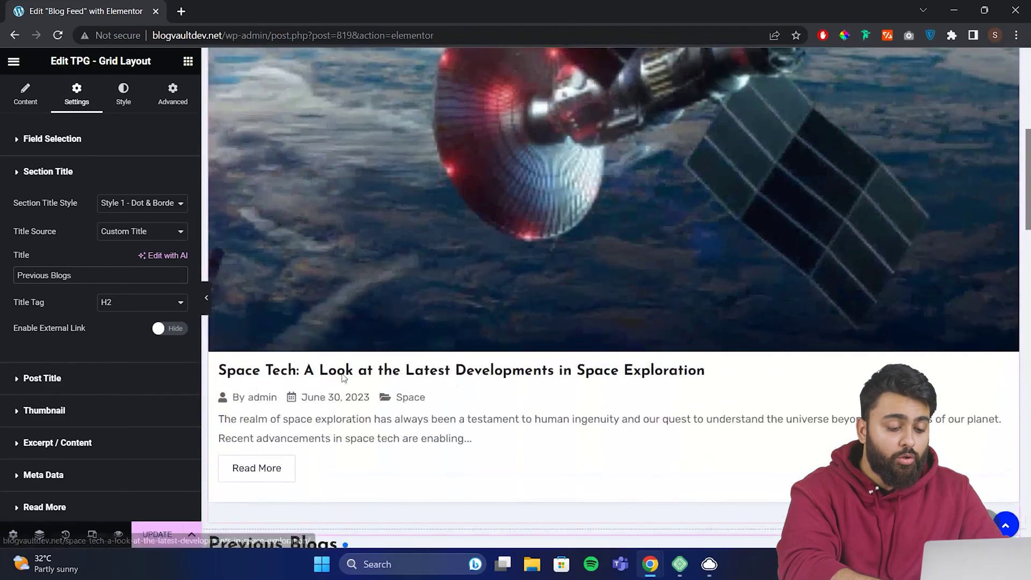
scroll(408, 336, down, 4)
- Set the Previous Blogs grid's query offset to 1 to skip the featured post
click(25, 94)
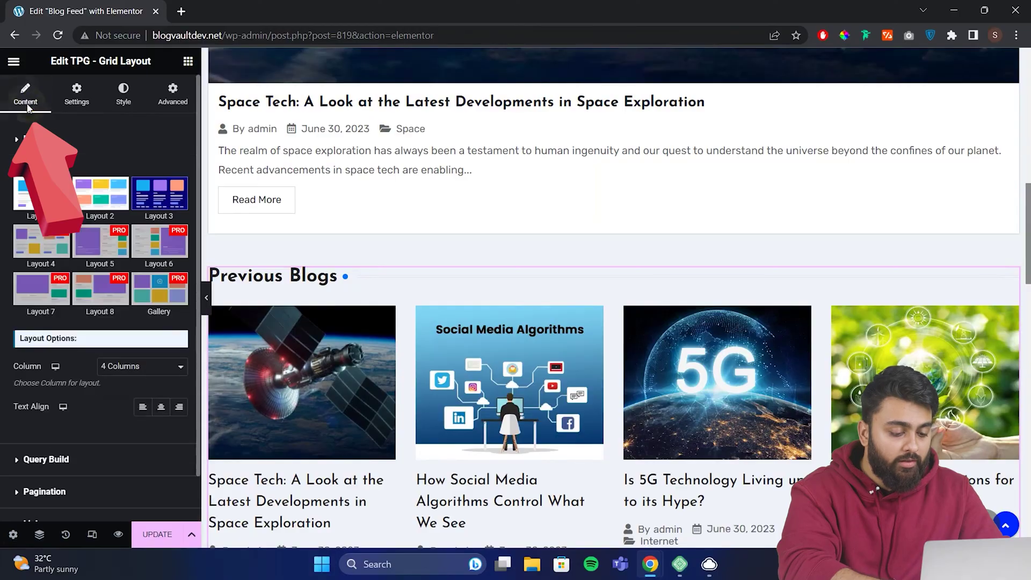
scroll(53, 298, down, 1)
click(59, 410)
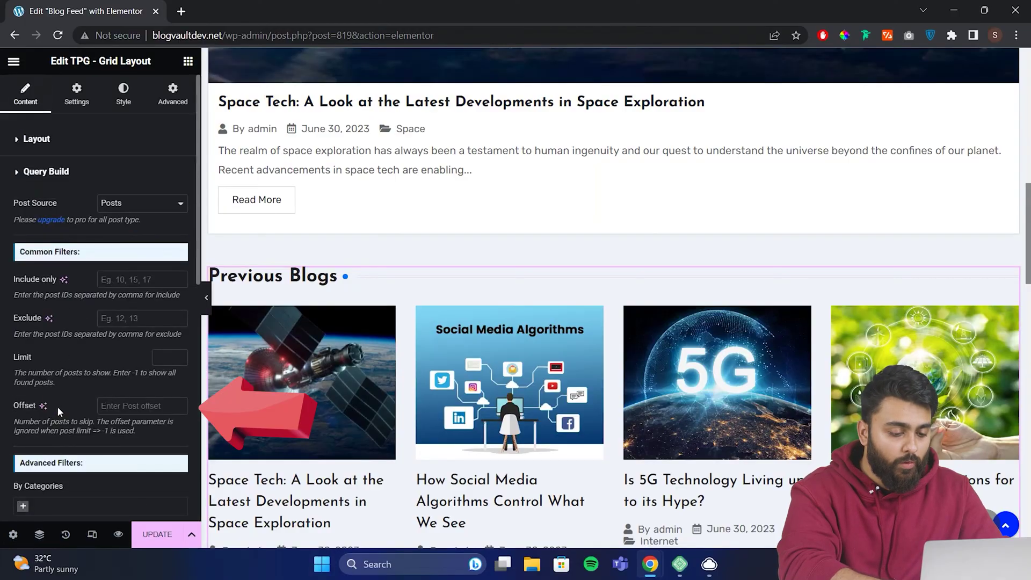
click(137, 401)
text(1)
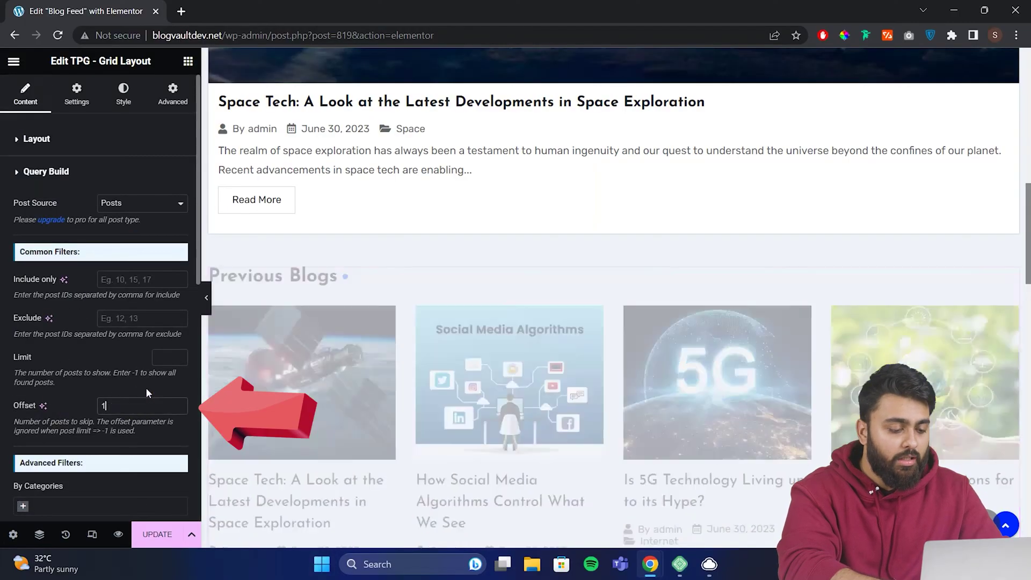
scroll(359, 370, up, 1)
scroll(360, 371, up, 5)
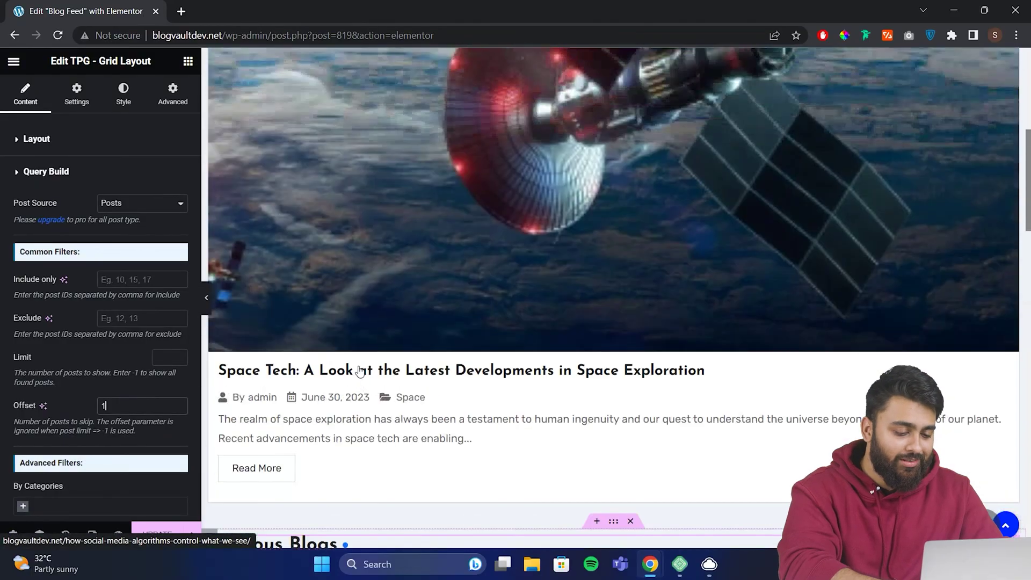
scroll(146, 327, down, 5)
scroll(147, 327, down, 5)
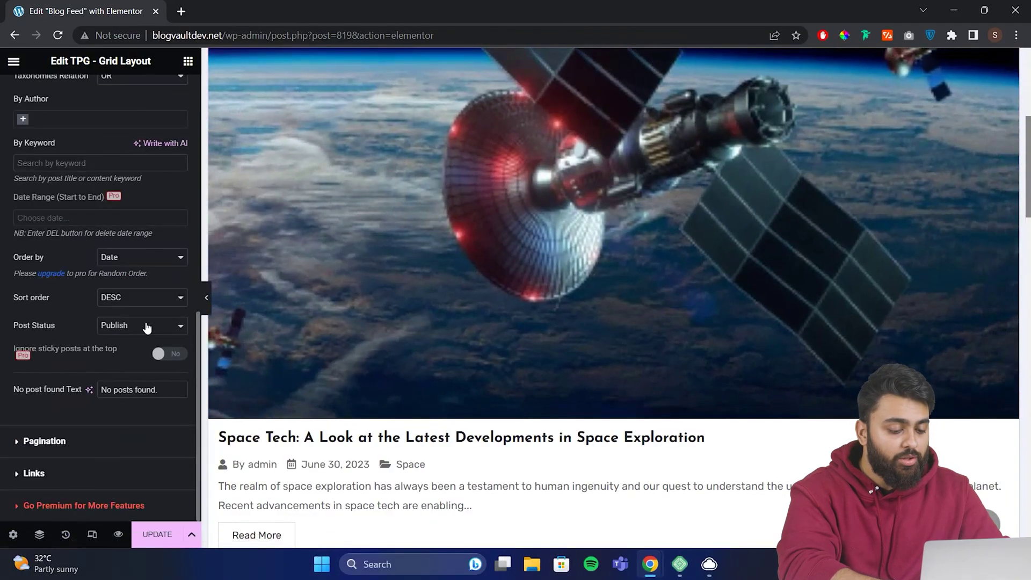
click(87, 474)
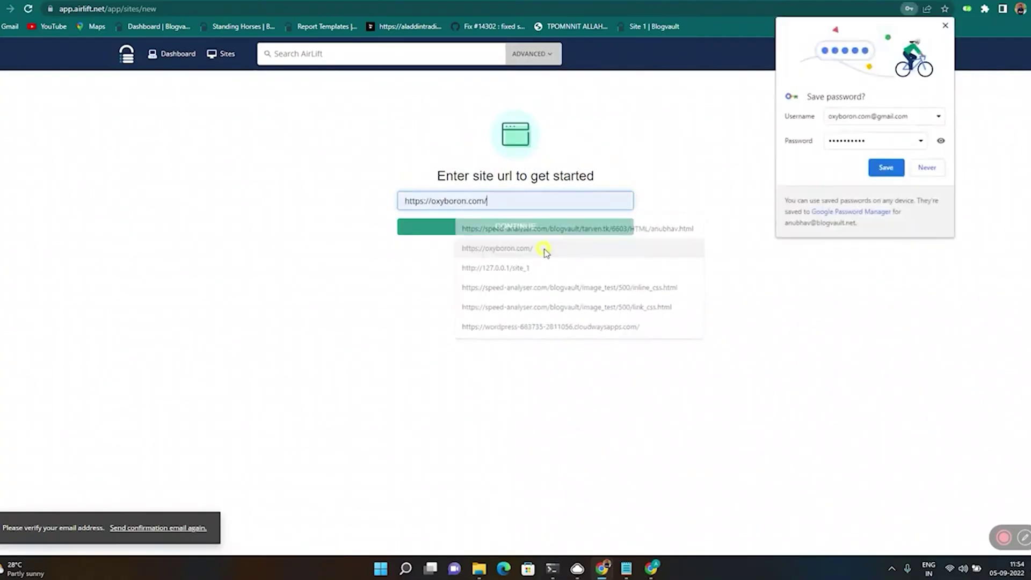
click(545, 250)
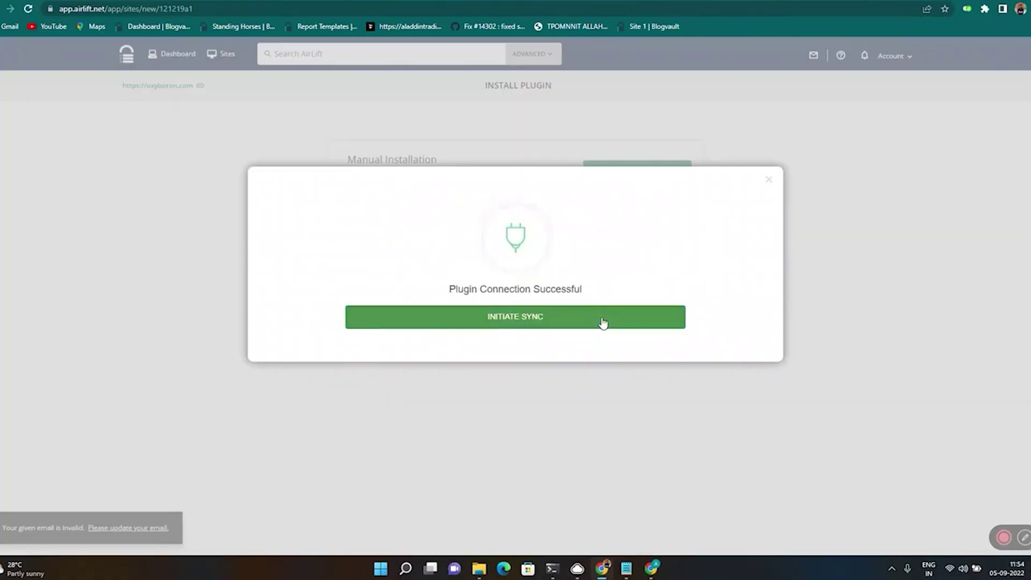
click(603, 322)
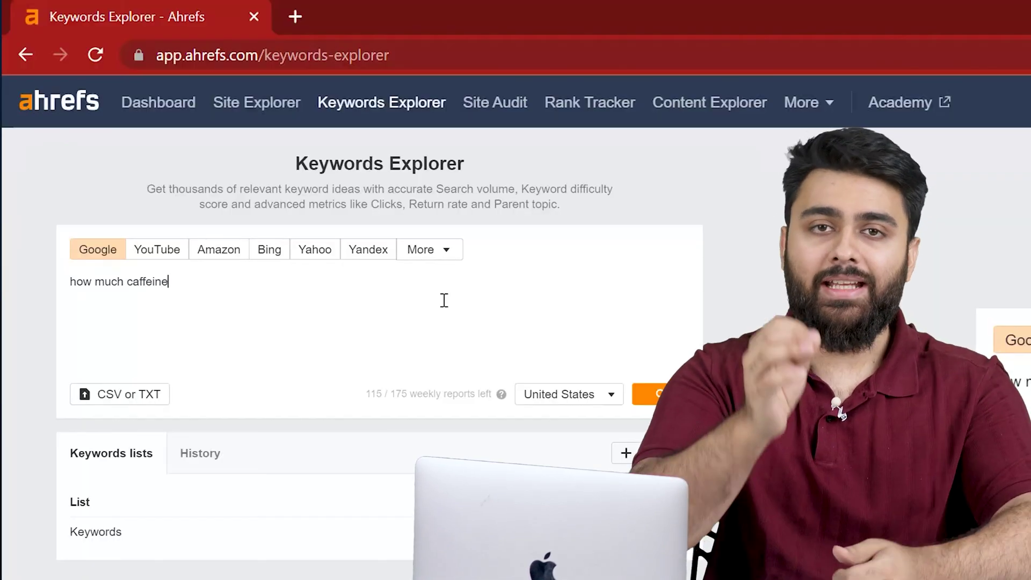
- Run the Keywords Explorer search for 'how much caffeine in coffee'
key(Return)
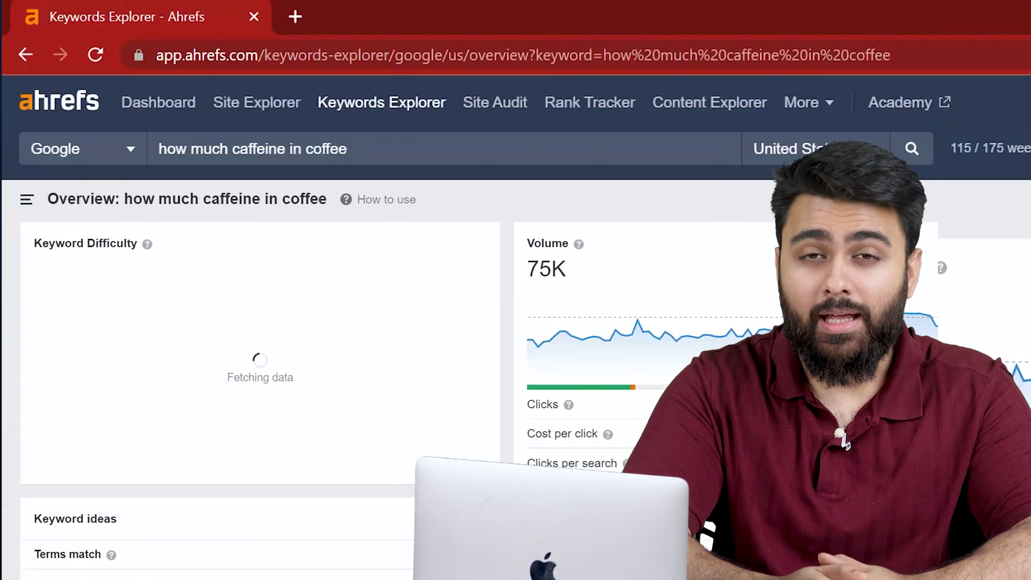